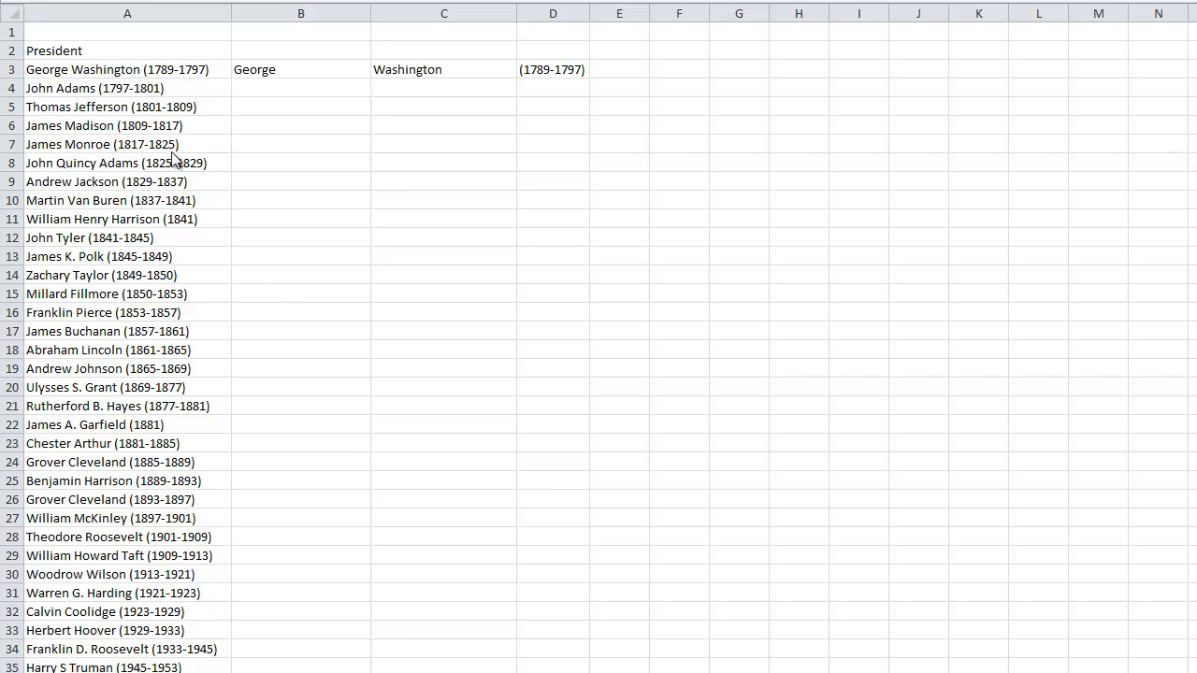
{"action": "left_click", "coordinate": [109, 71]}
{"action": "left_click_drag", "start_coordinate": [109, 71], "coordinate": [100, 535]}
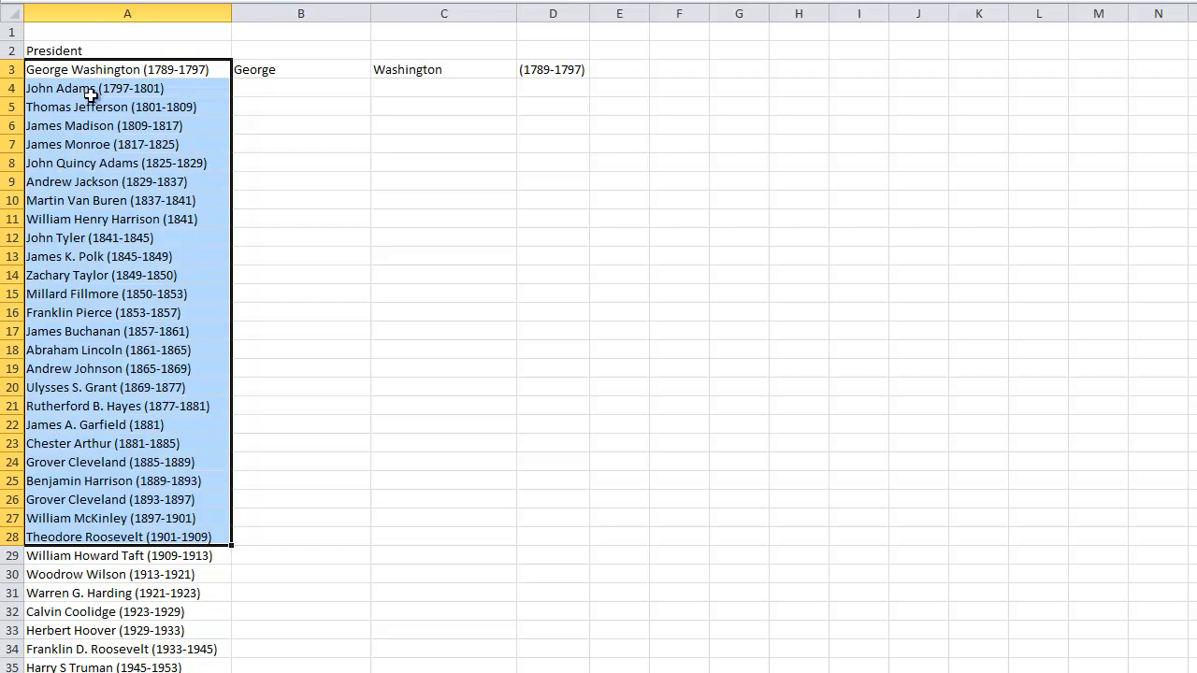
{"action": "left_click", "coordinate": [91, 336]}
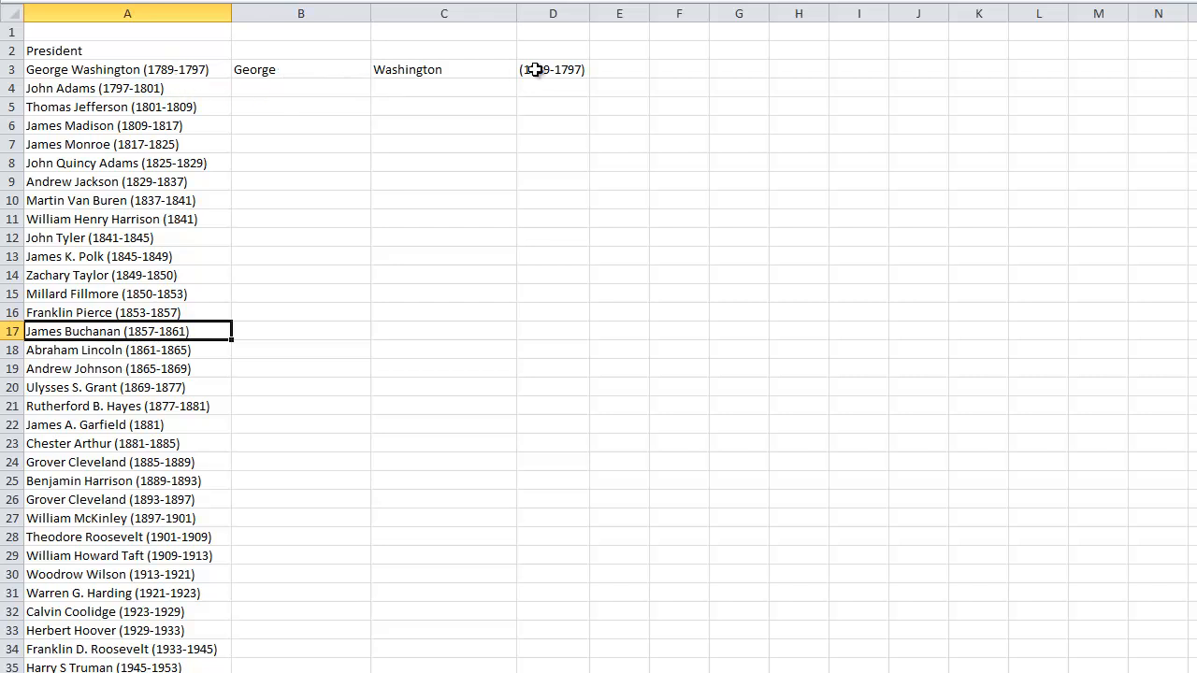
Begin a LEFT formula in cell B4 that takes its text from A4
{"action": "left_click", "coordinate": [294, 94]}
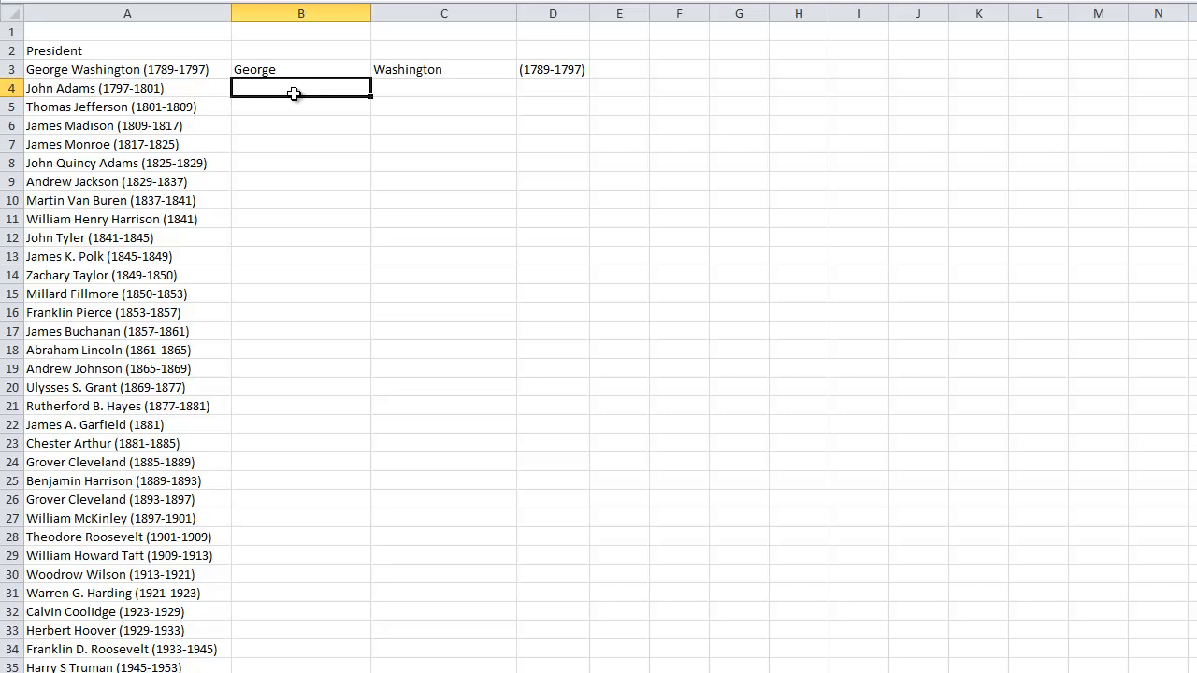
{"action": "type", "text": "=LEF"}
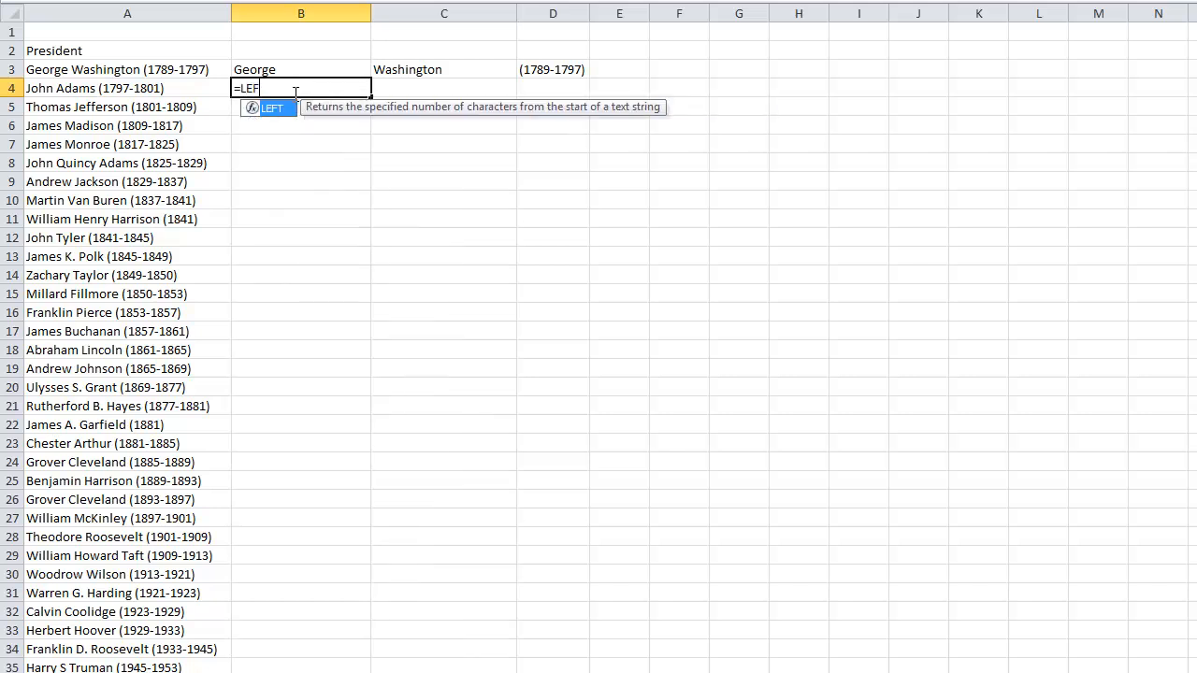
{"action": "type", "text": "T("}
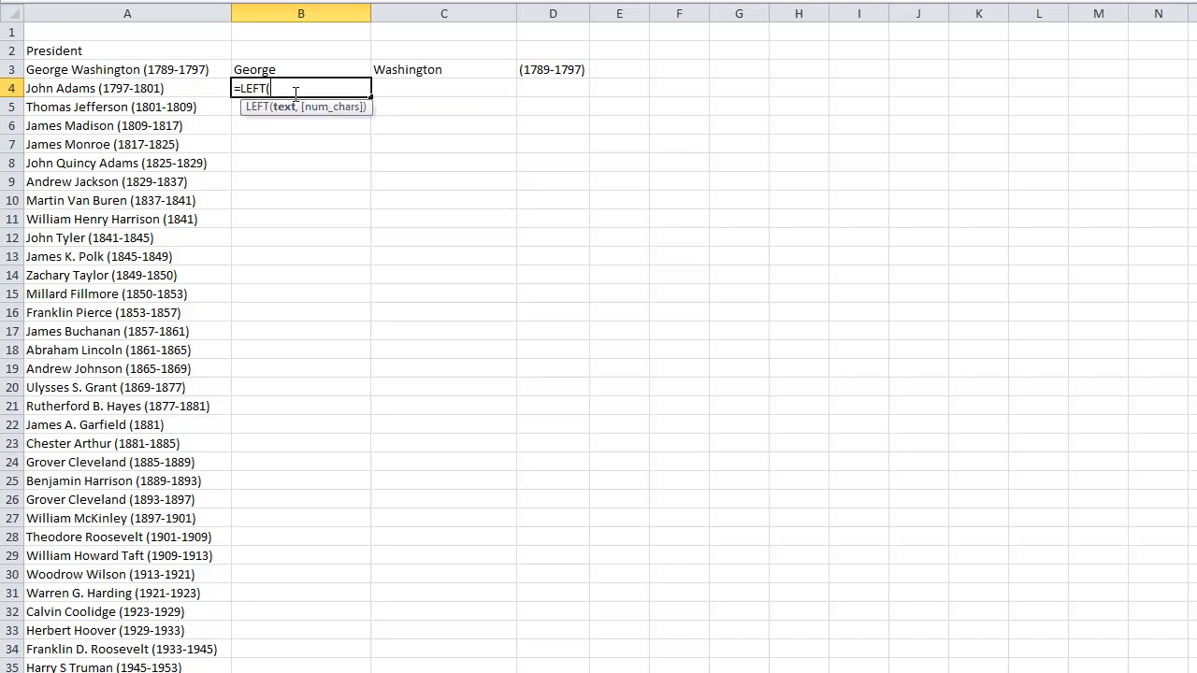
{"action": "type", "text": "a"}
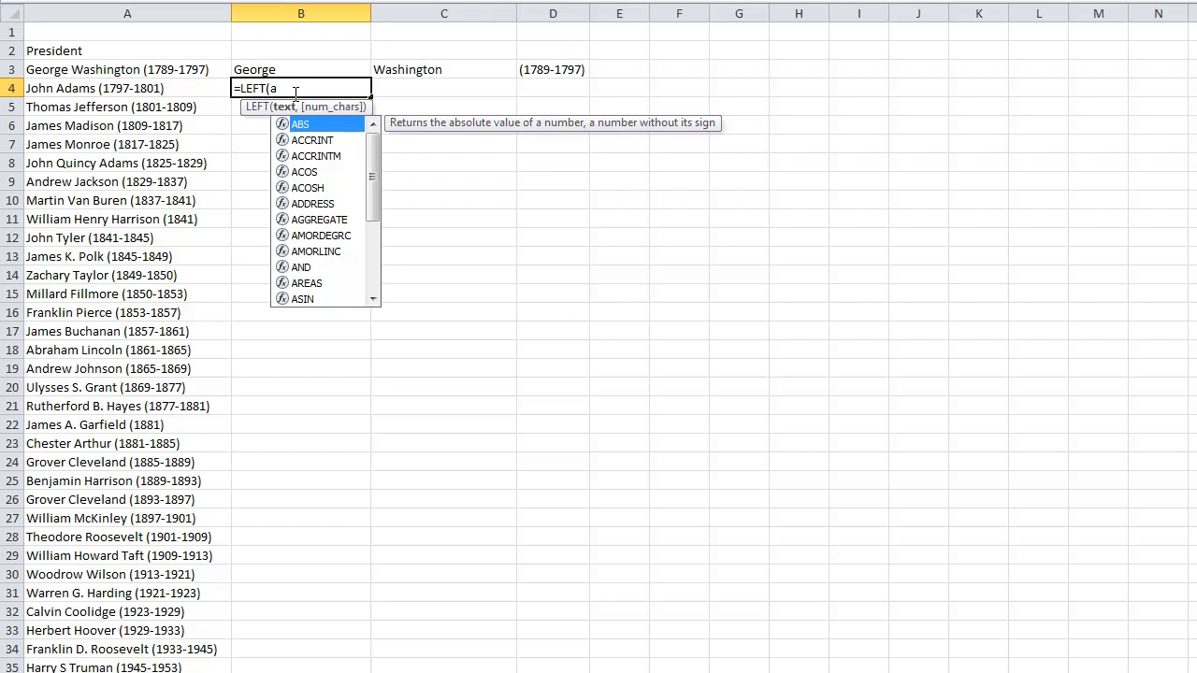
{"action": "key", "text": "BackSpace"}
{"action": "type", "text": "A4"}
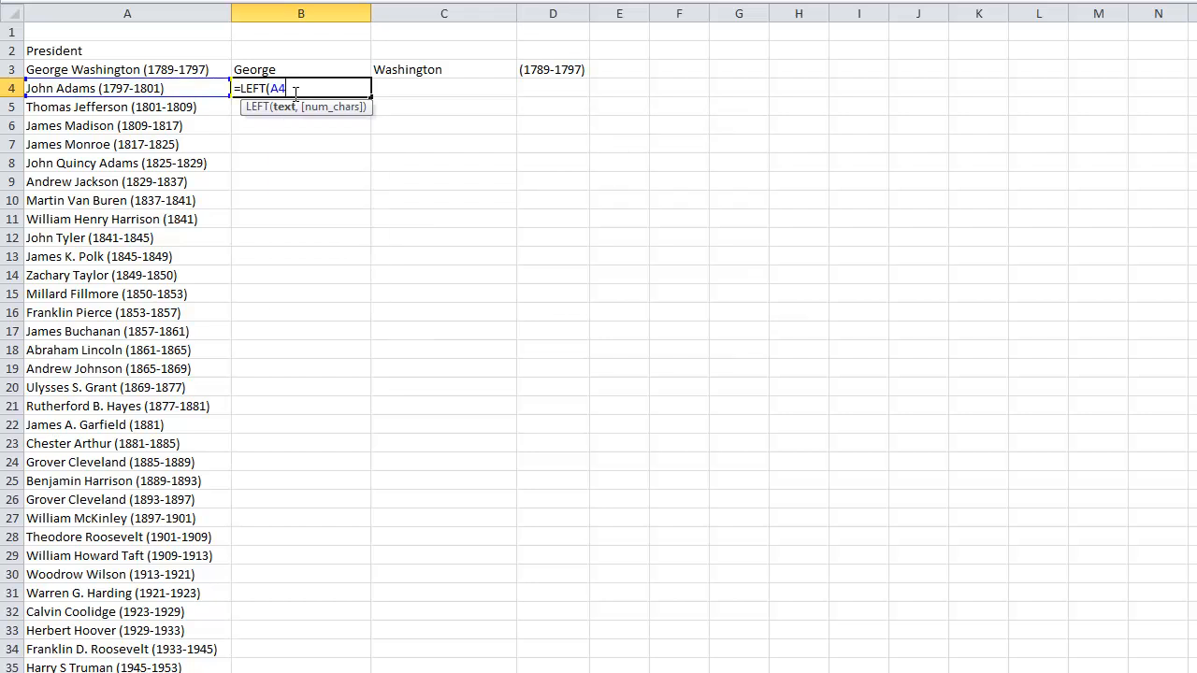
{"action": "type", "text": ",FIND"}
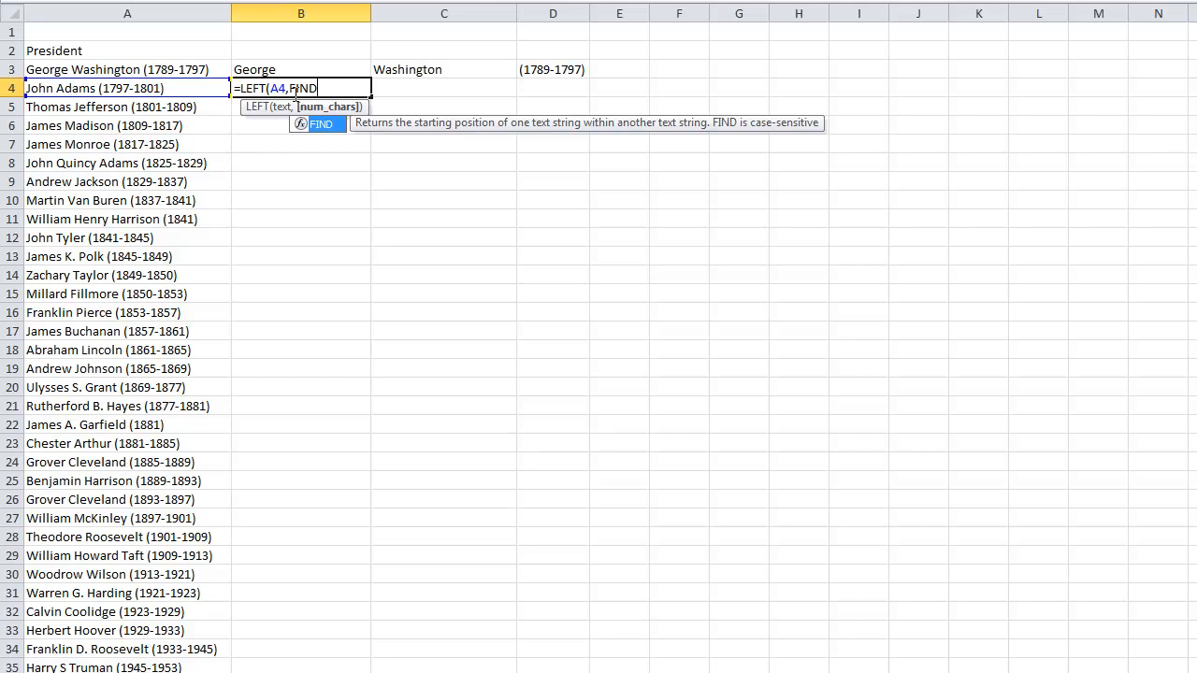
{"action": "type", "text": "("}
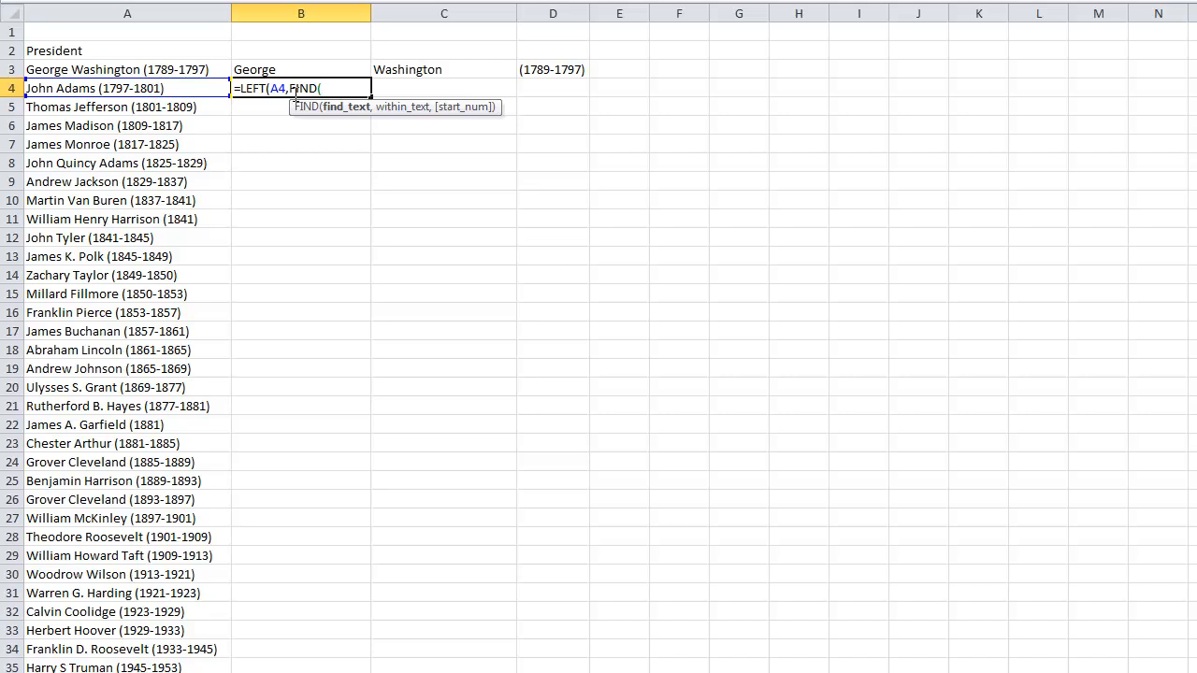
Complete the LEFT formula in B4 with FIND(" ",A4)-1 as the number of characters
{"action": "type", "text": "\" \","}
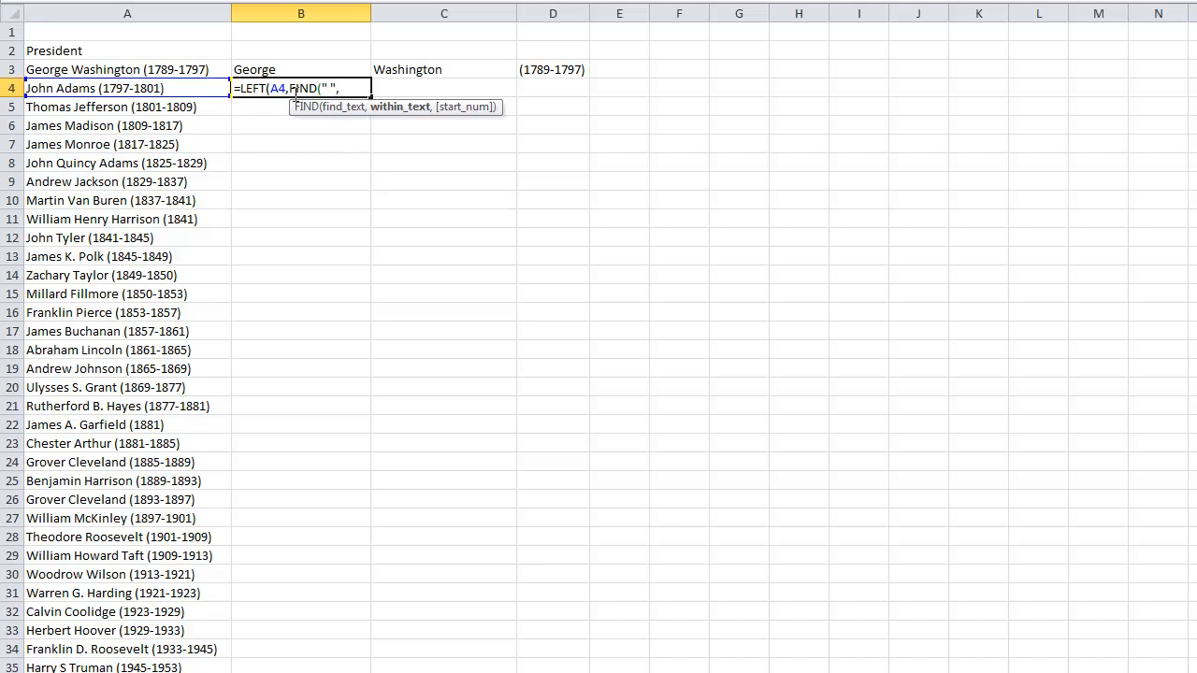
{"action": "type", "text": "A4)"}
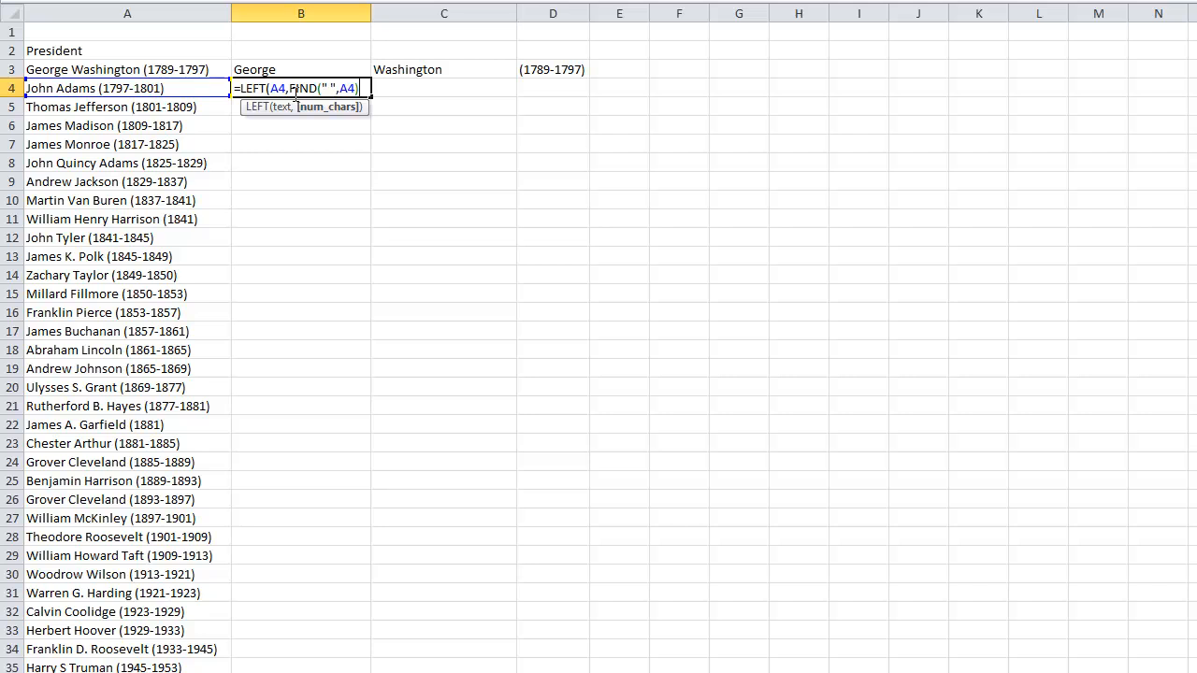
{"action": "type", "text": "-1)"}
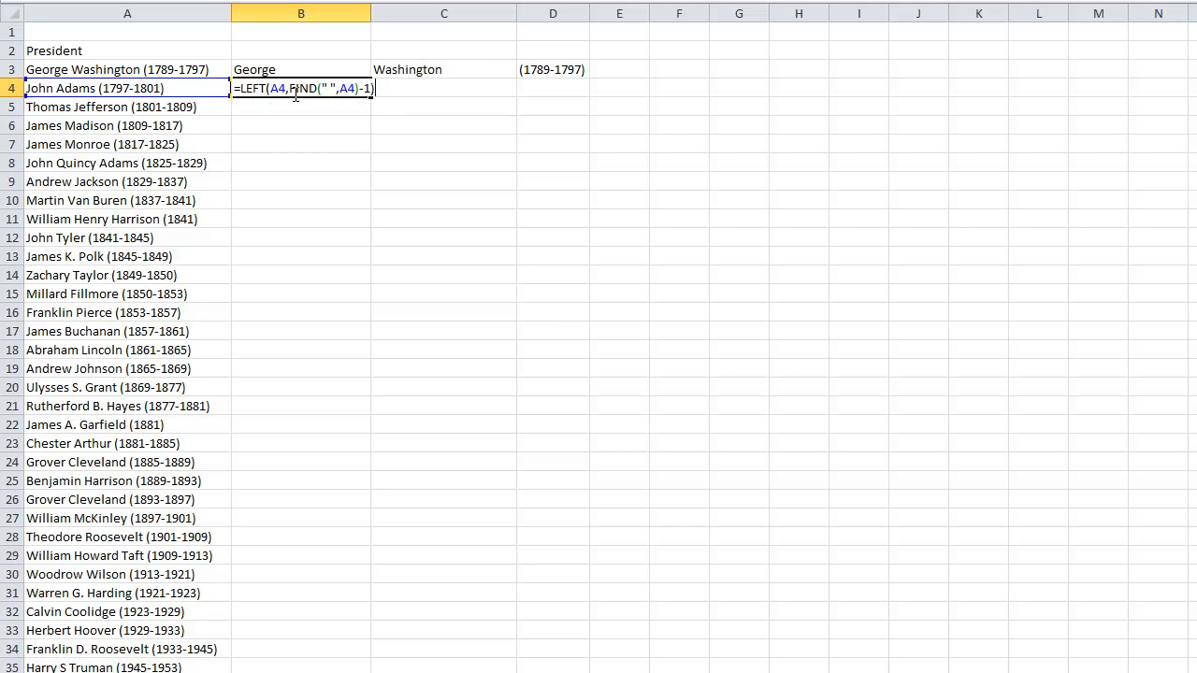
{"action": "key", "text": "Return"}
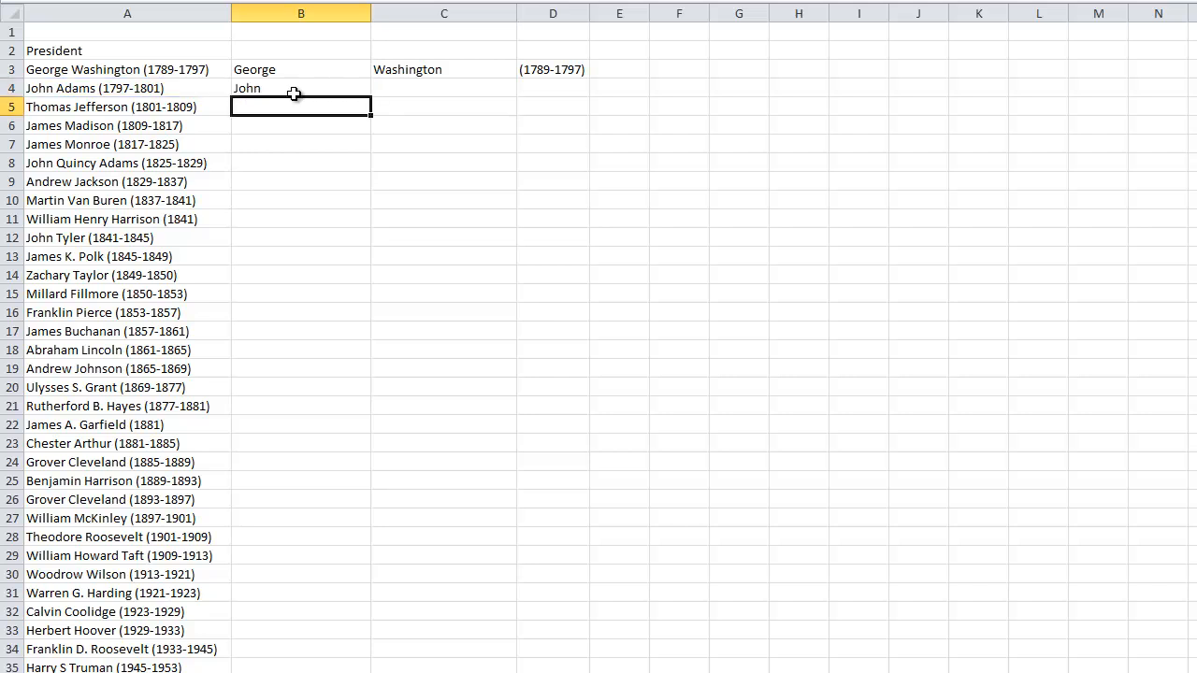
Fill the first-name formula from B4 down the list of presidents, and clear the copies from B5 down
{"action": "left_click", "coordinate": [293, 90]}
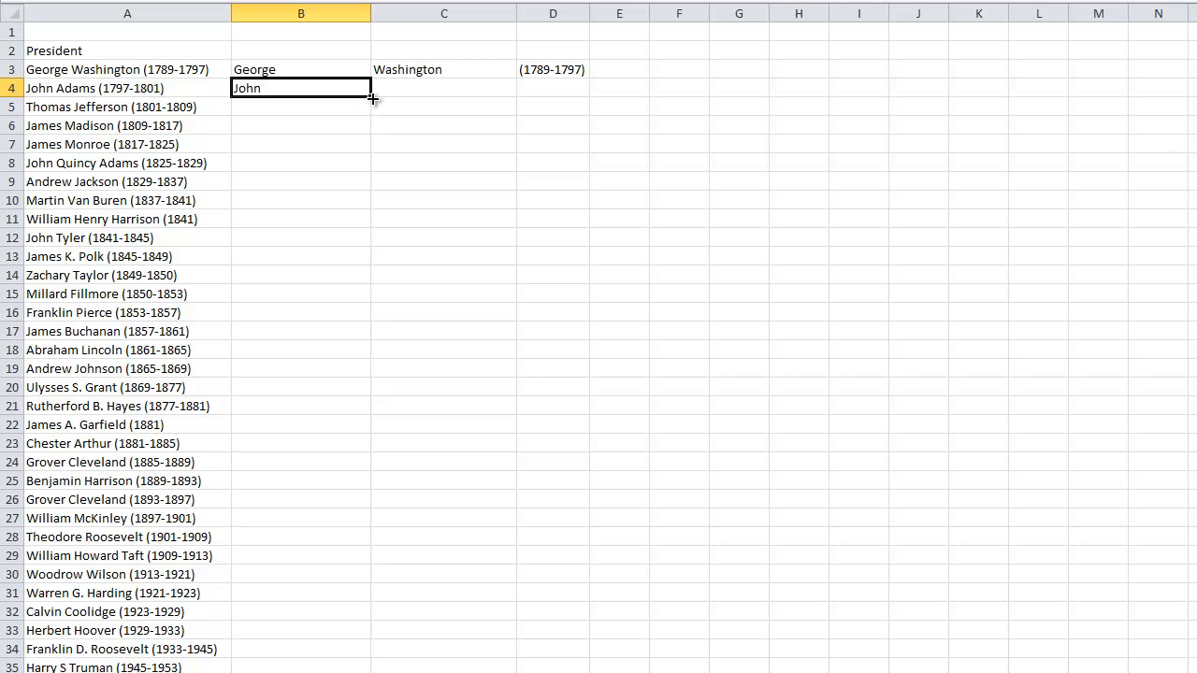
{"action": "left_click_drag", "start_coordinate": [372, 97], "coordinate": [374, 667]}
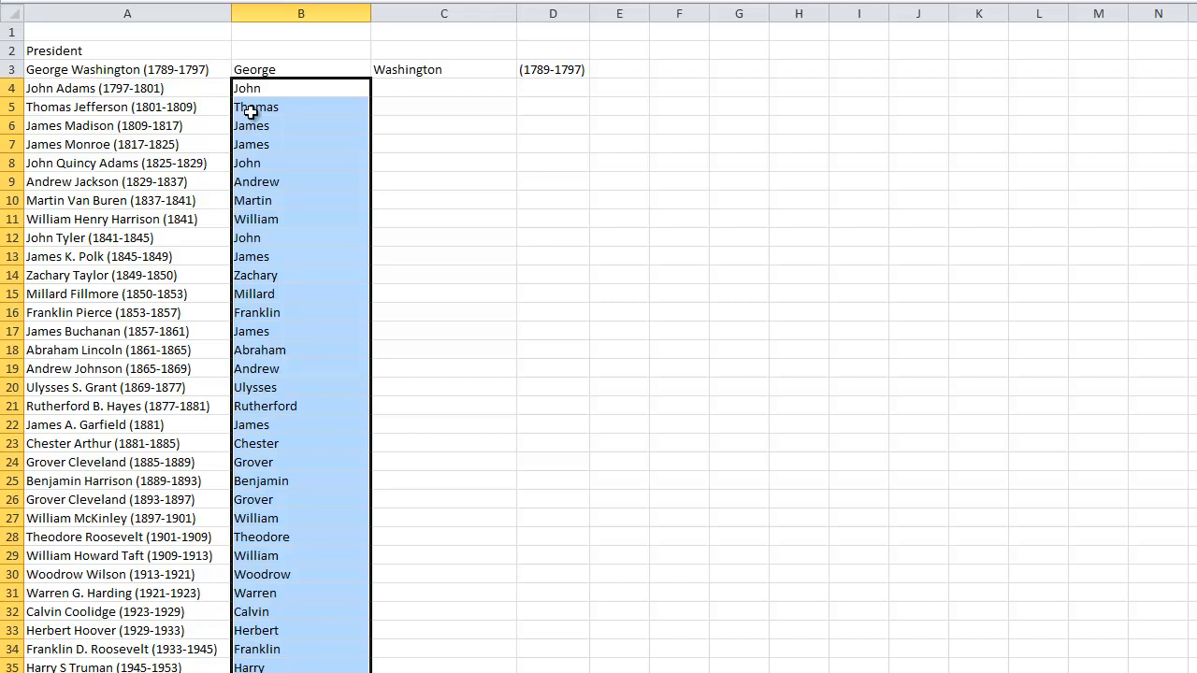
{"action": "left_click_drag", "start_coordinate": [250, 110], "coordinate": [251, 668]}
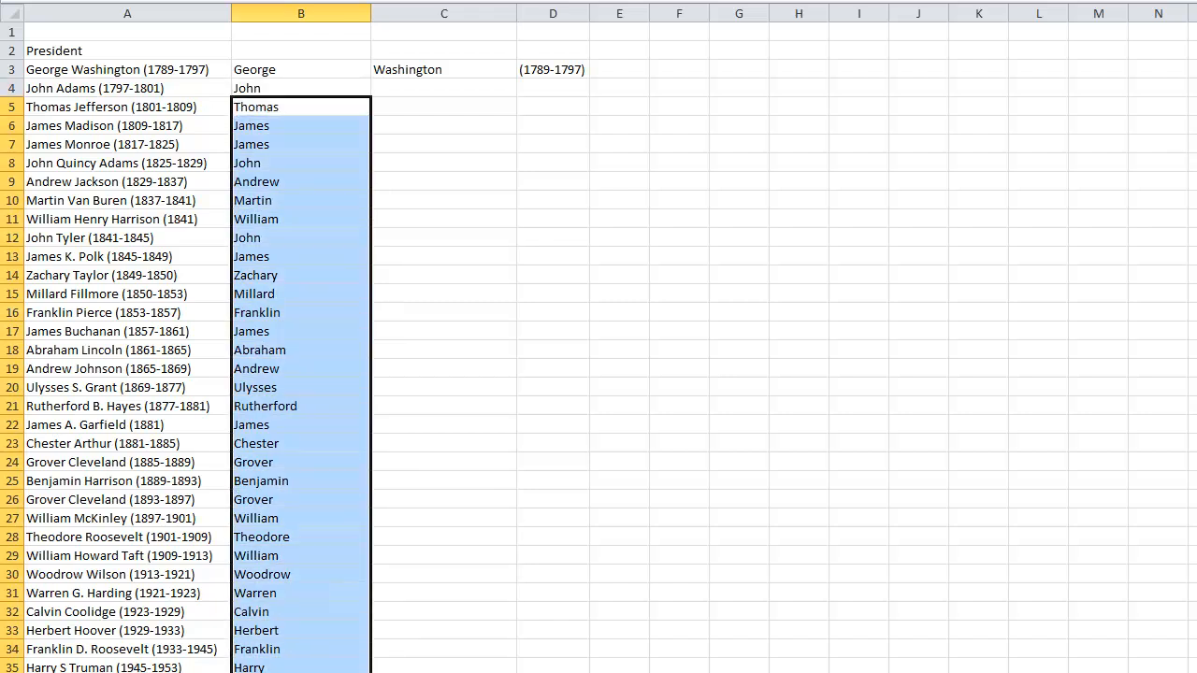
{"action": "key", "text": "Delete"}
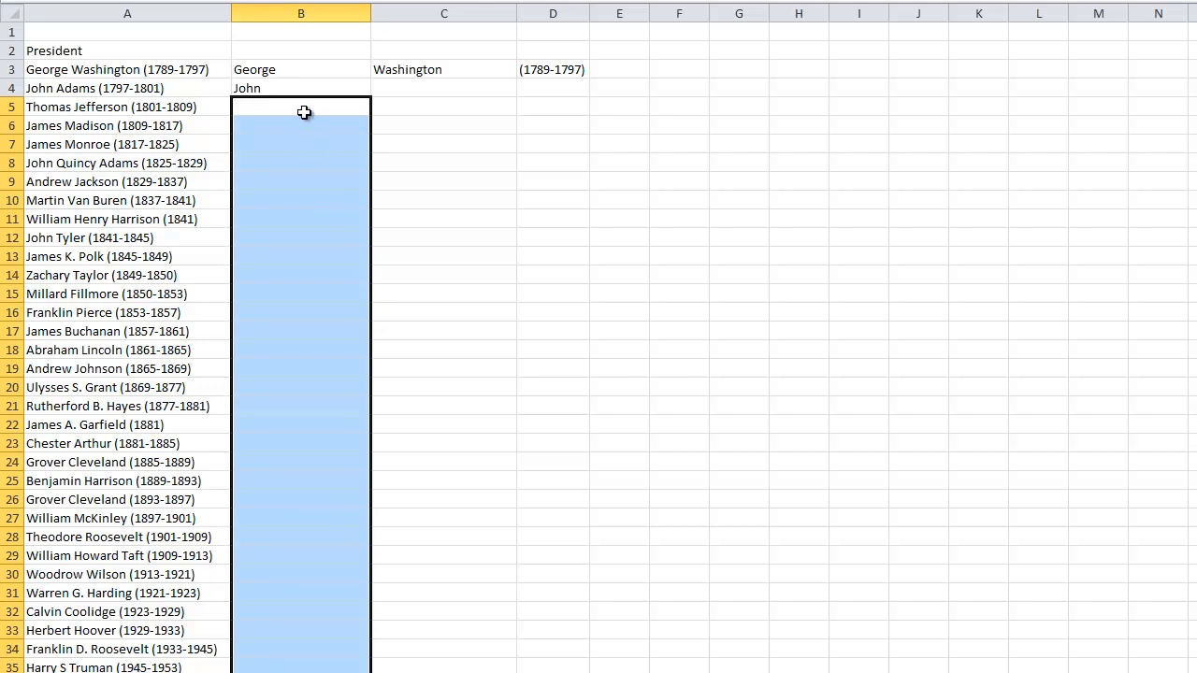
{"action": "left_click", "coordinate": [304, 107]}
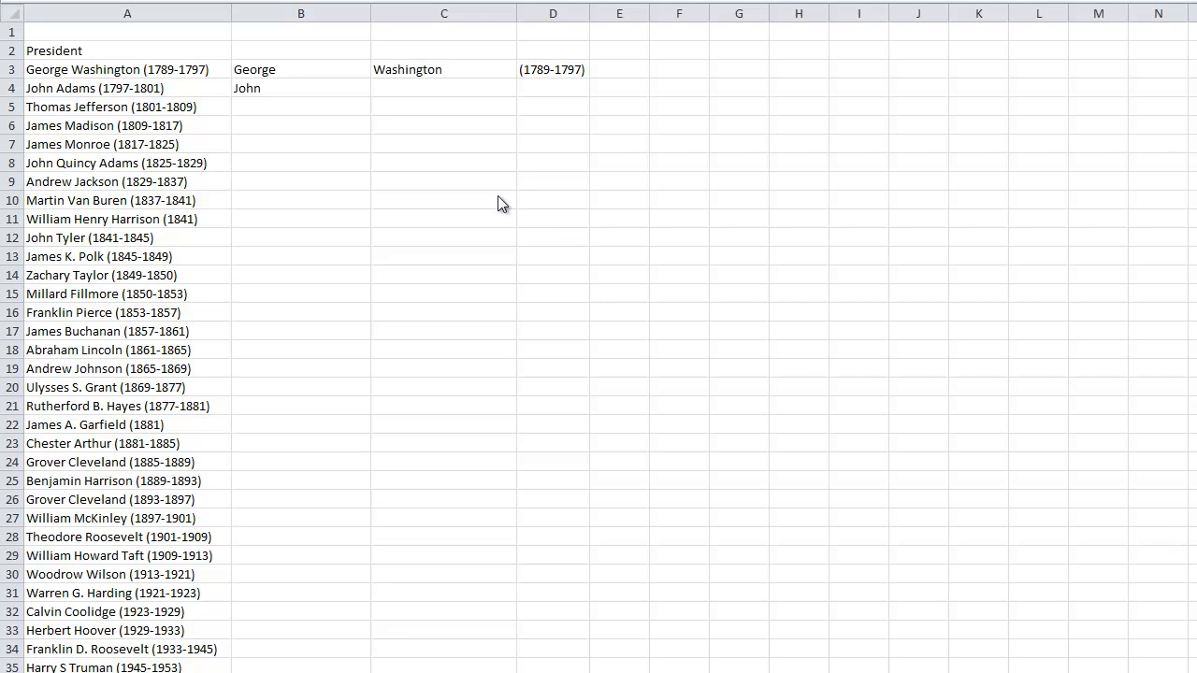
Begin a MID formula in cell C4 that takes its text from A4
{"action": "left_click", "coordinate": [400, 89]}
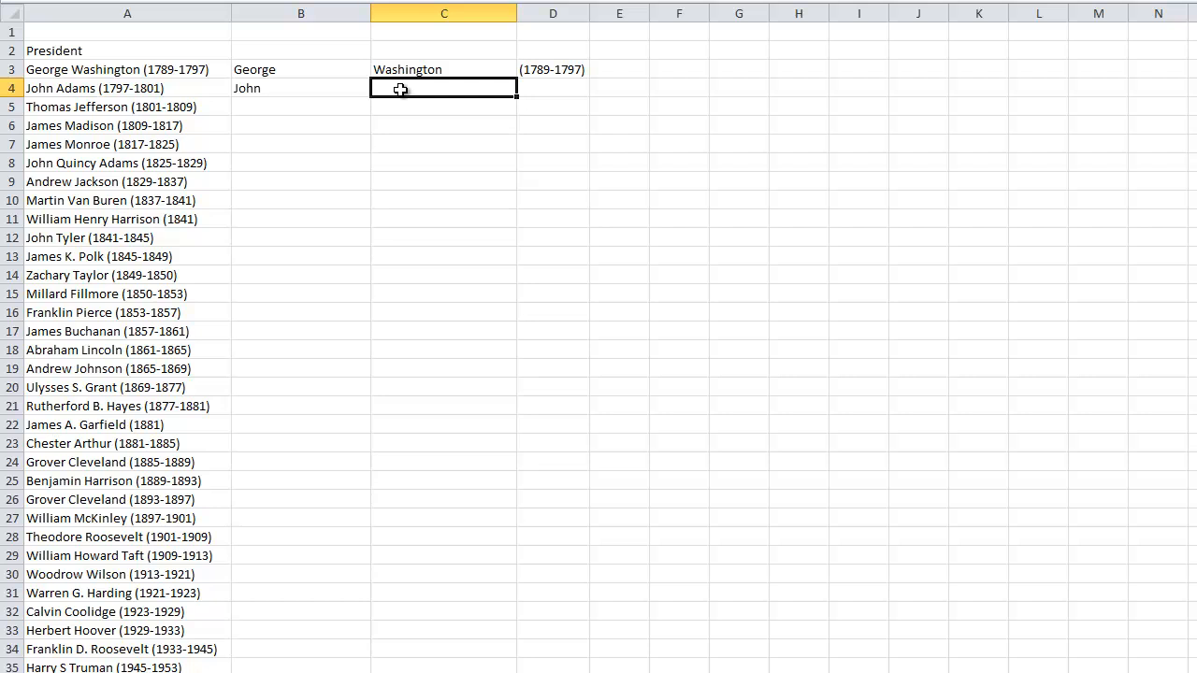
{"action": "type", "text": "=MID"}
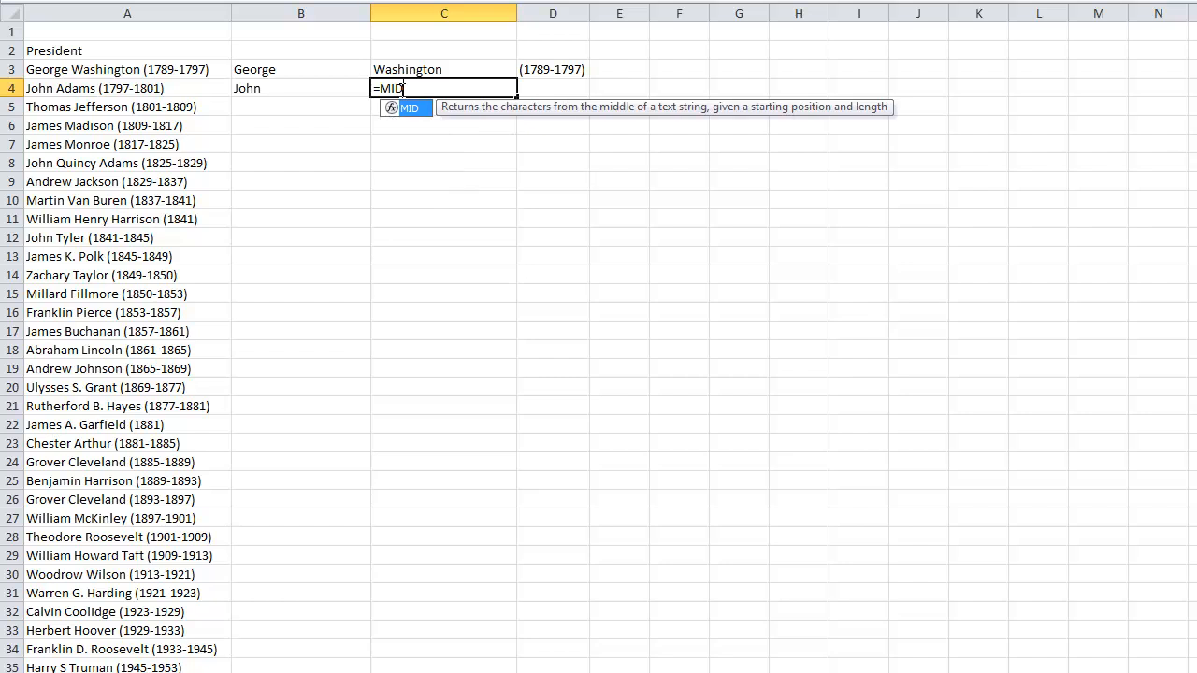
{"action": "type", "text": "("}
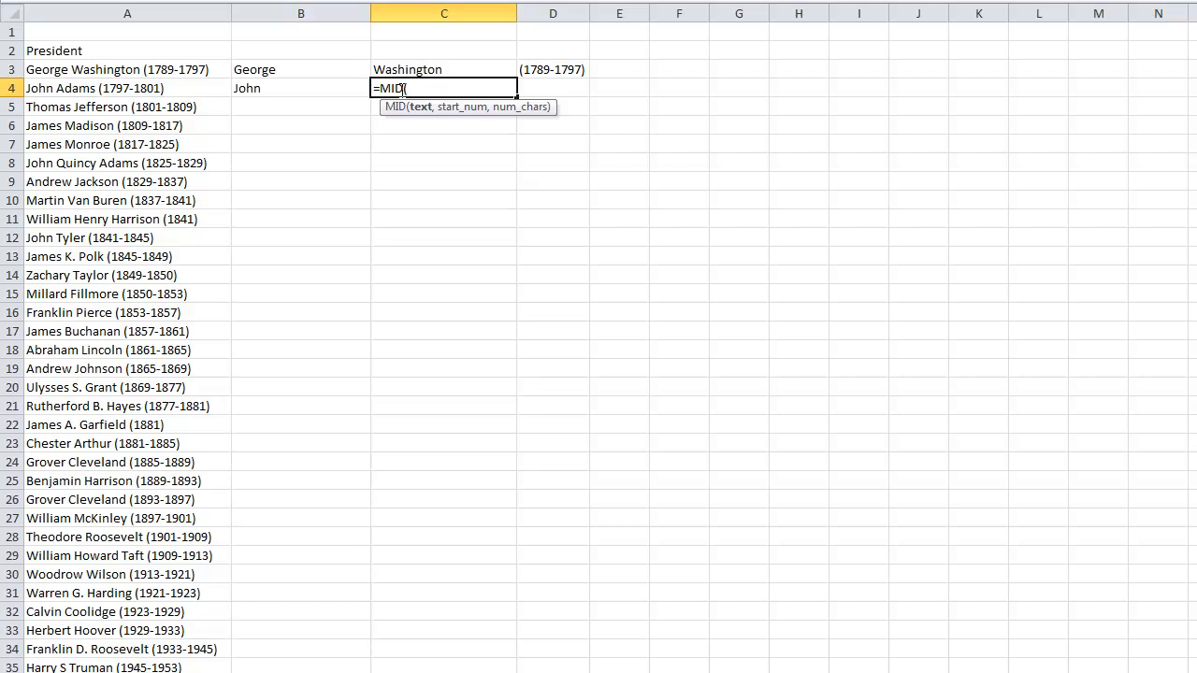
{"action": "type", "text": "a4"}
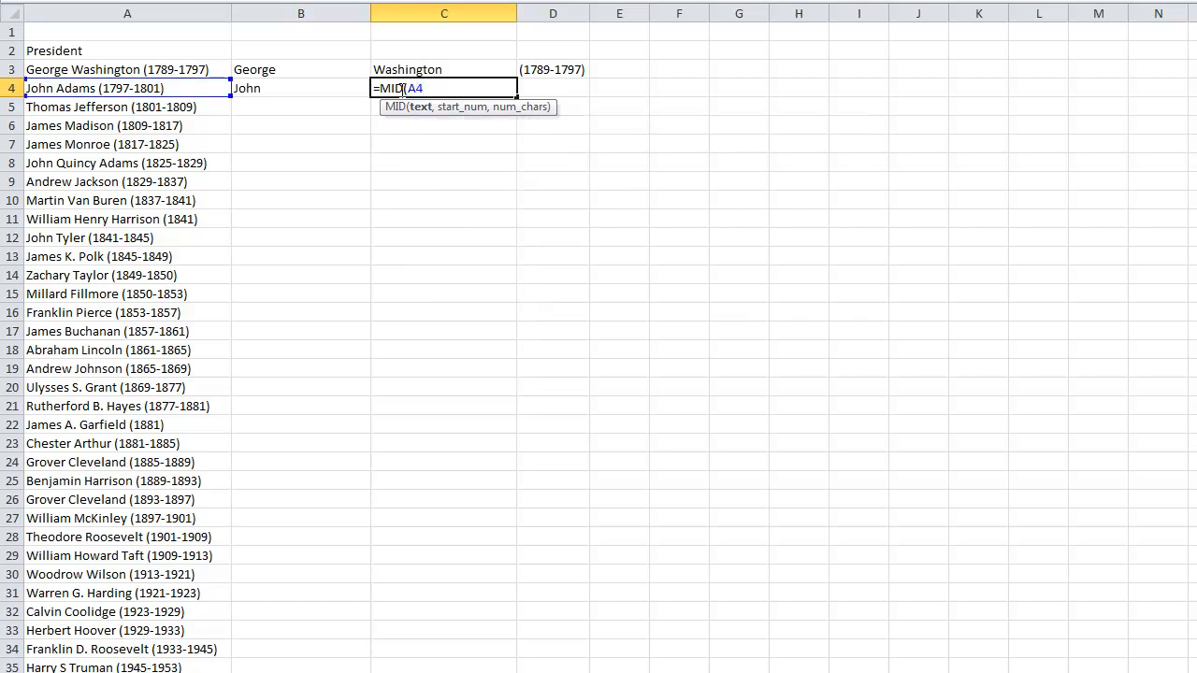
{"action": "type", "text": ","}
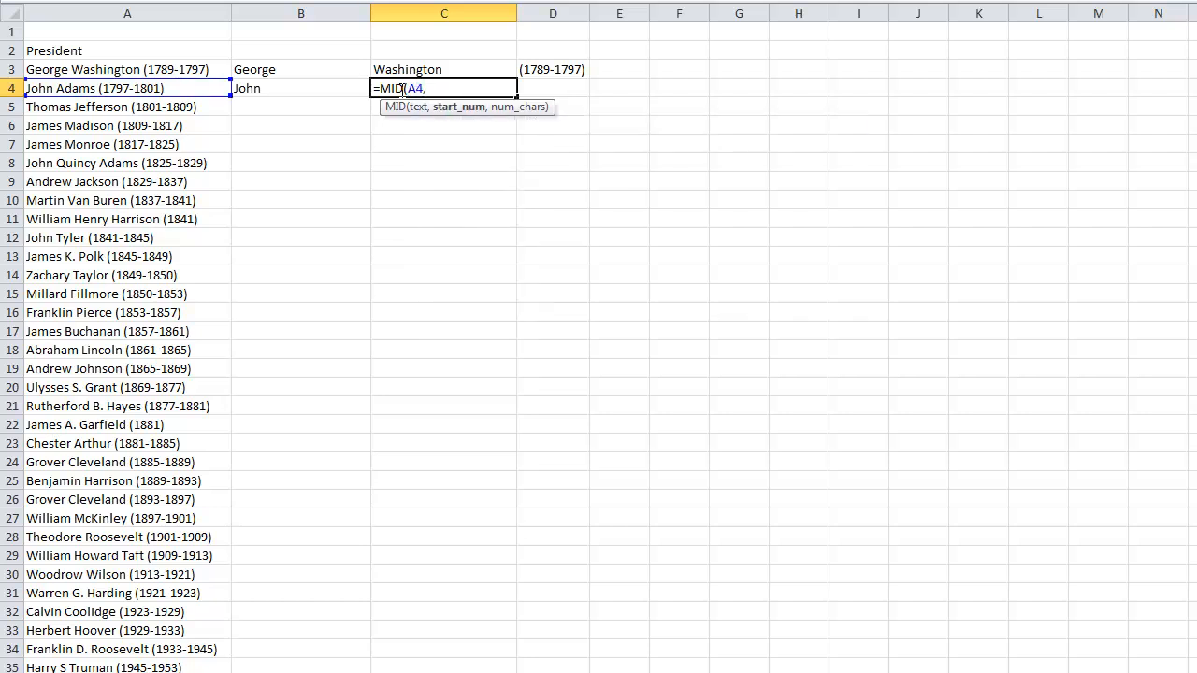
{"action": "type", "text": "FIND"}
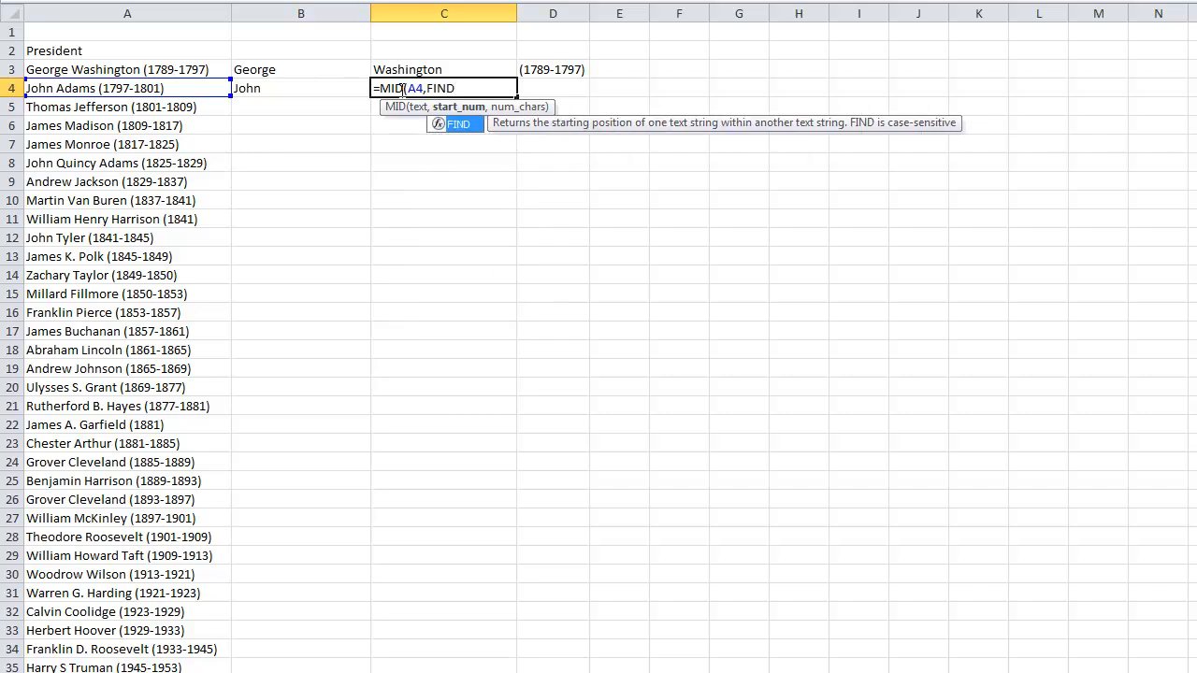
{"action": "type", "text": "(\" \""}
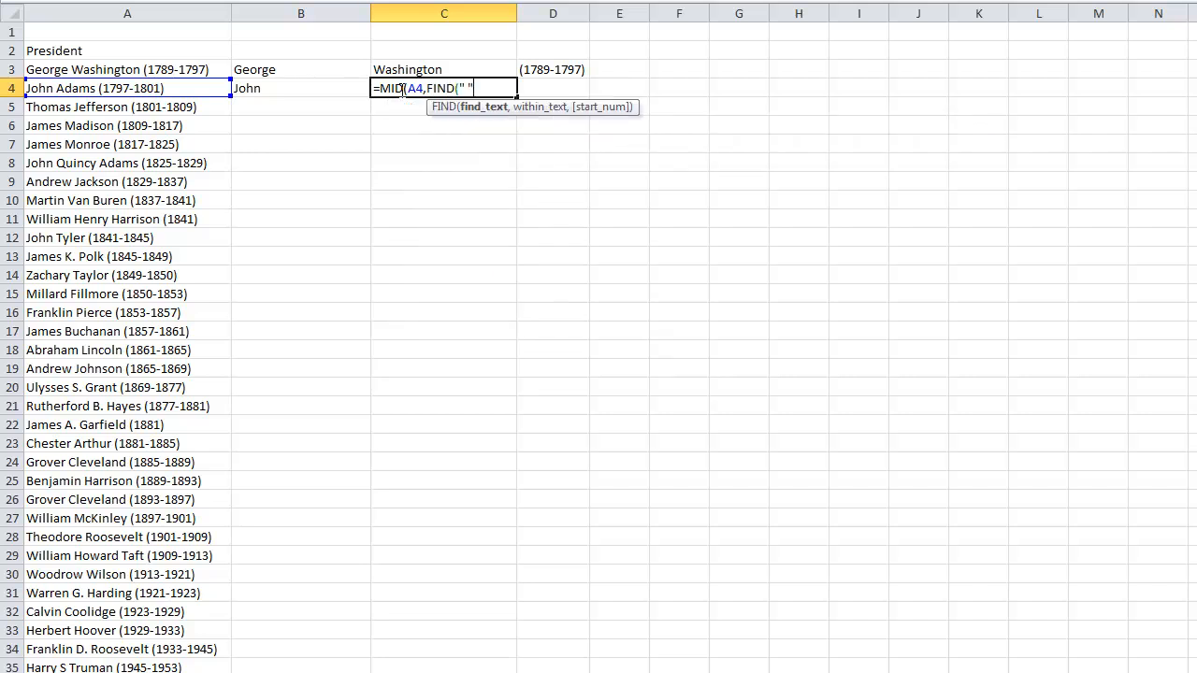
{"action": "type", "text": ",A4"}
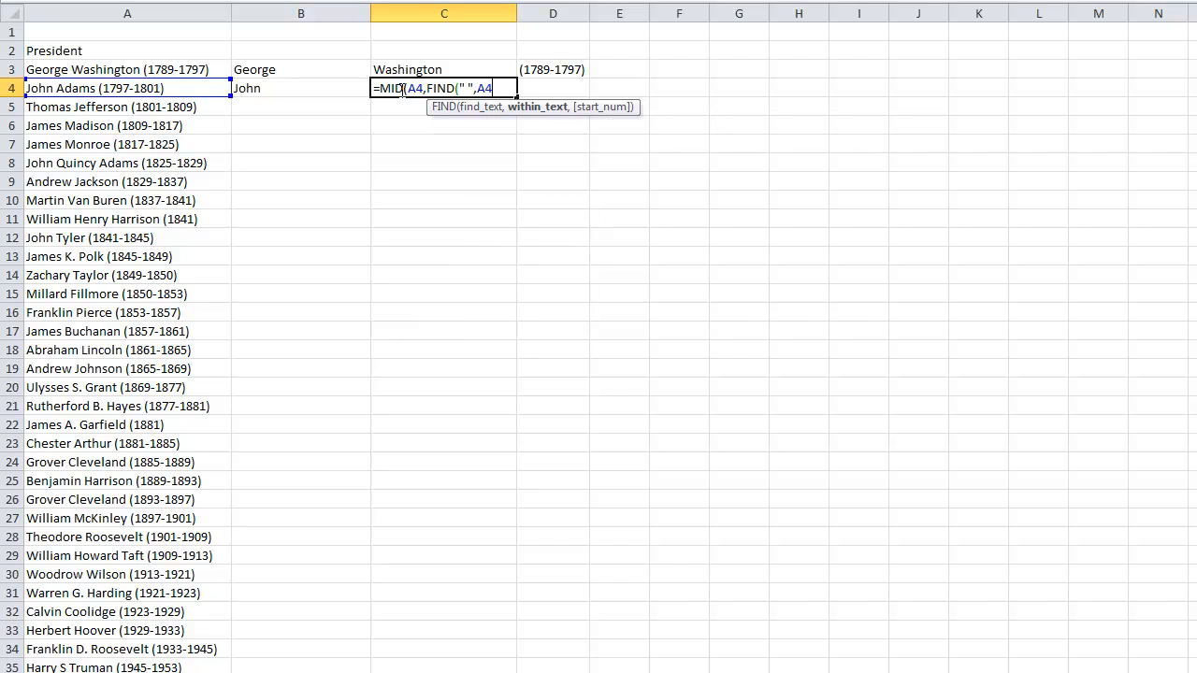
{"action": "type", "text": ")"}
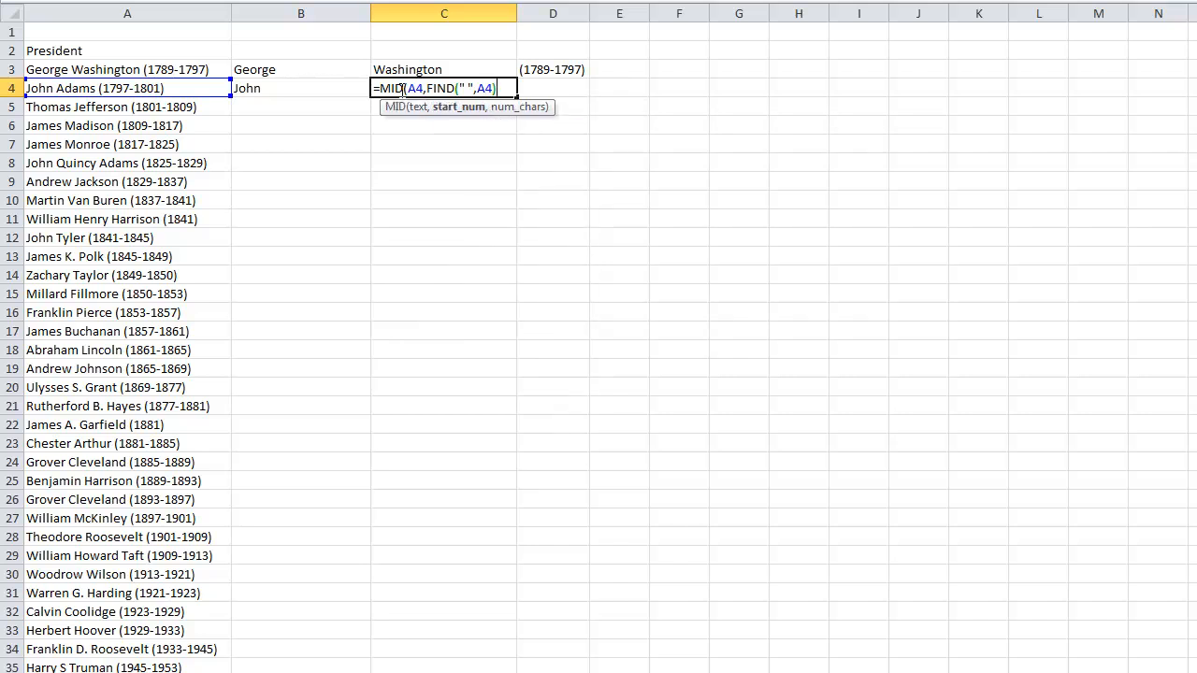
{"action": "type", "text": "+1,"}
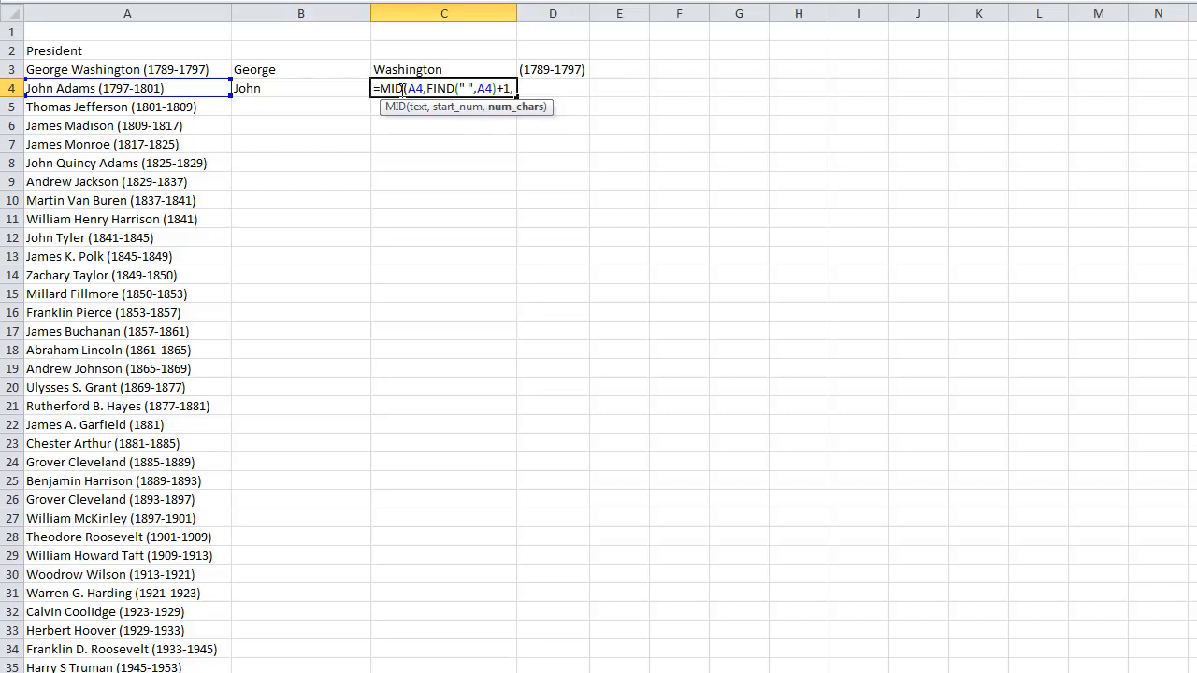
{"action": "type", "text": "FIND"}
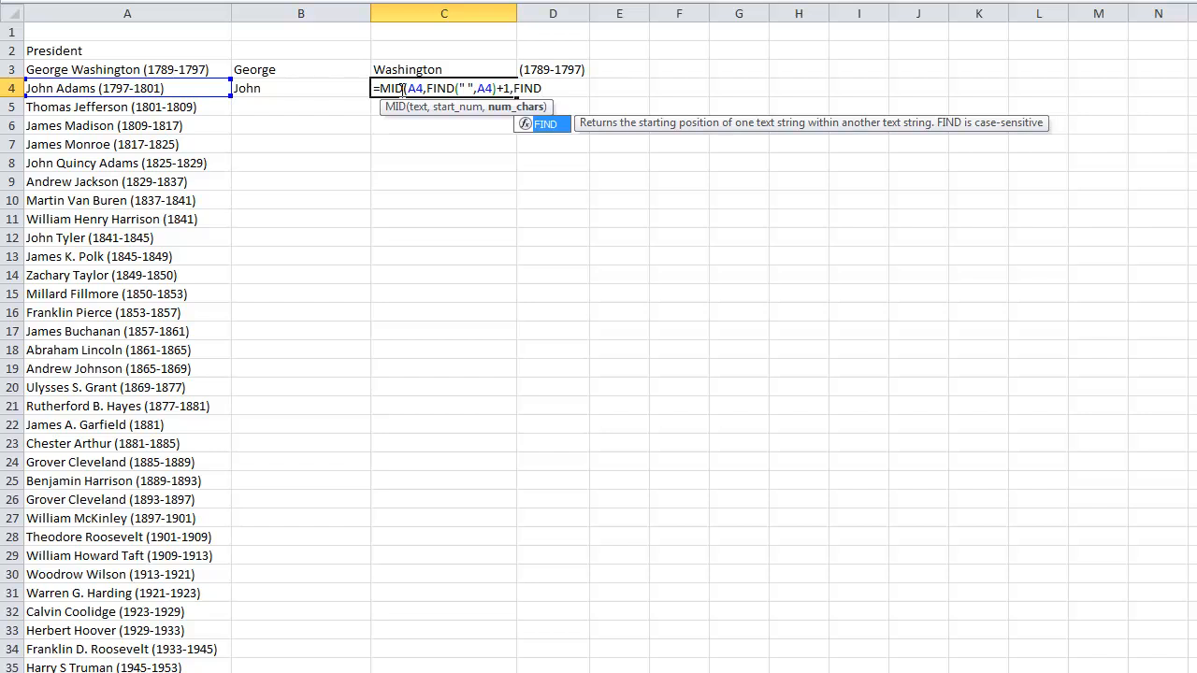
Begin the MID formula's character-count argument with a FIND that looks for a space in A4
{"action": "type", "text": "(\""}
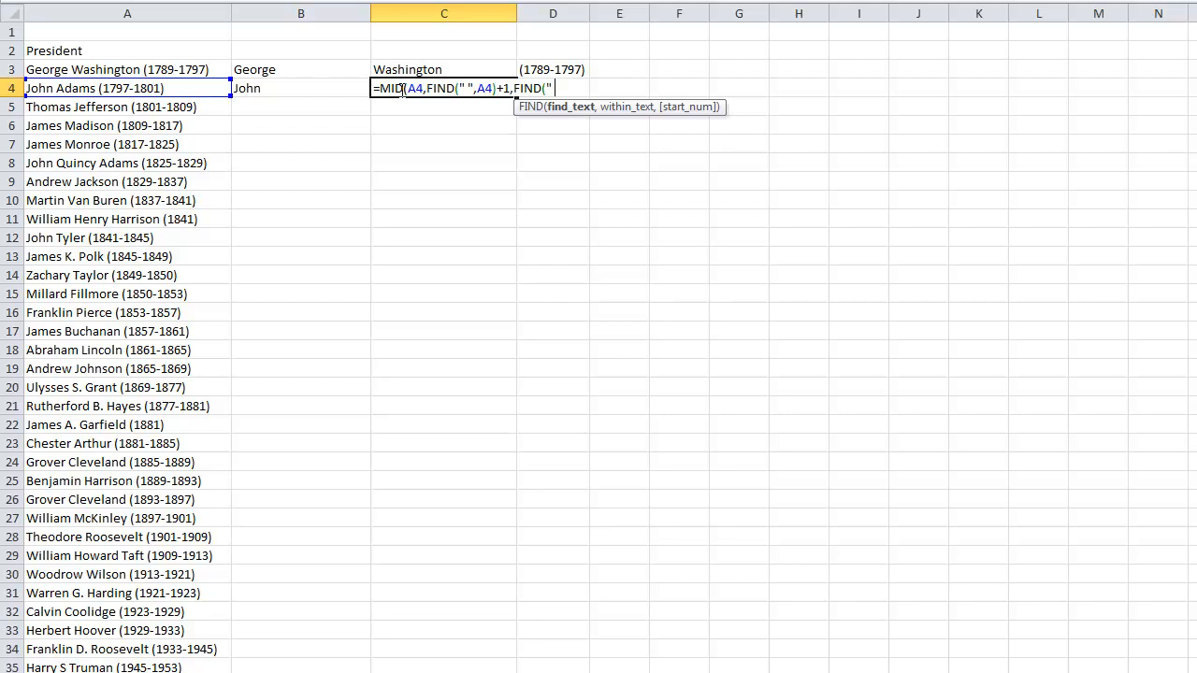
{"action": "type", "text": " \",A4"}
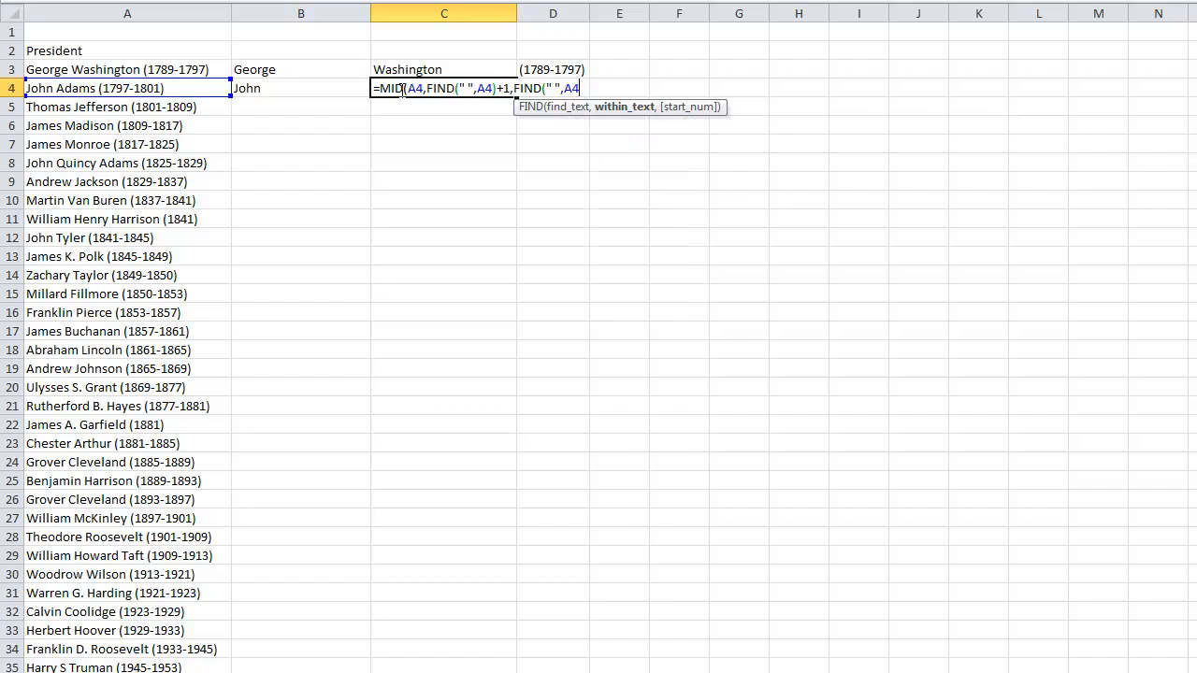
{"action": "type", "text": ",FIND"}
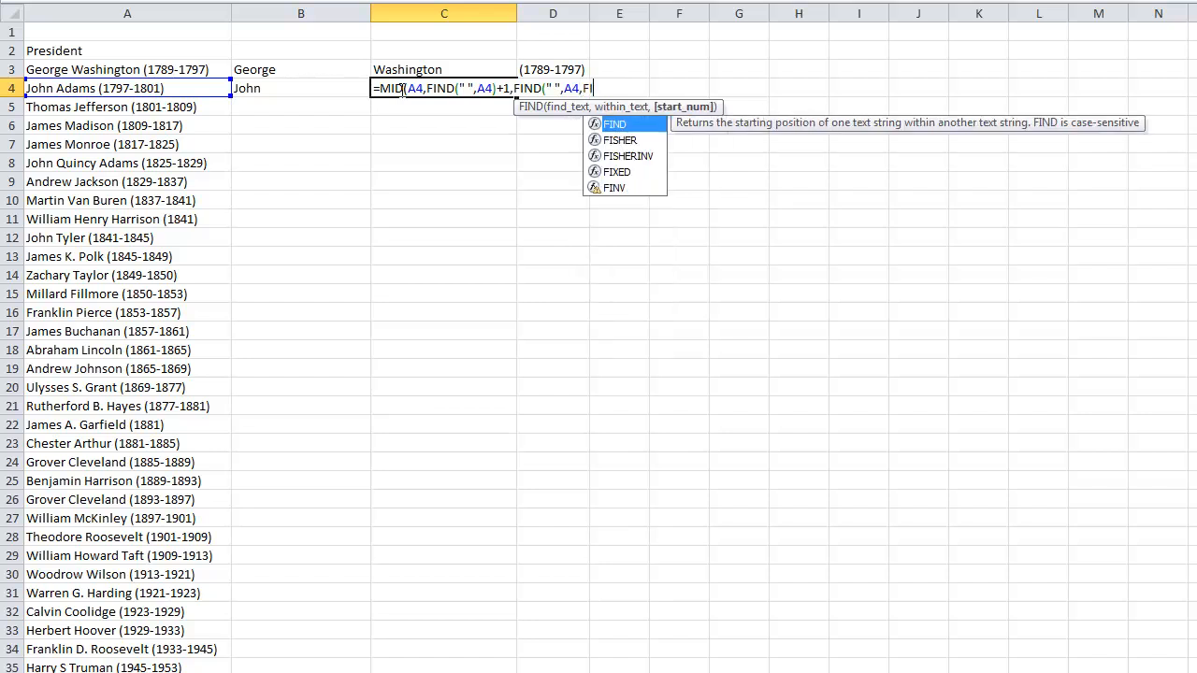
{"action": "type", "text": "("}
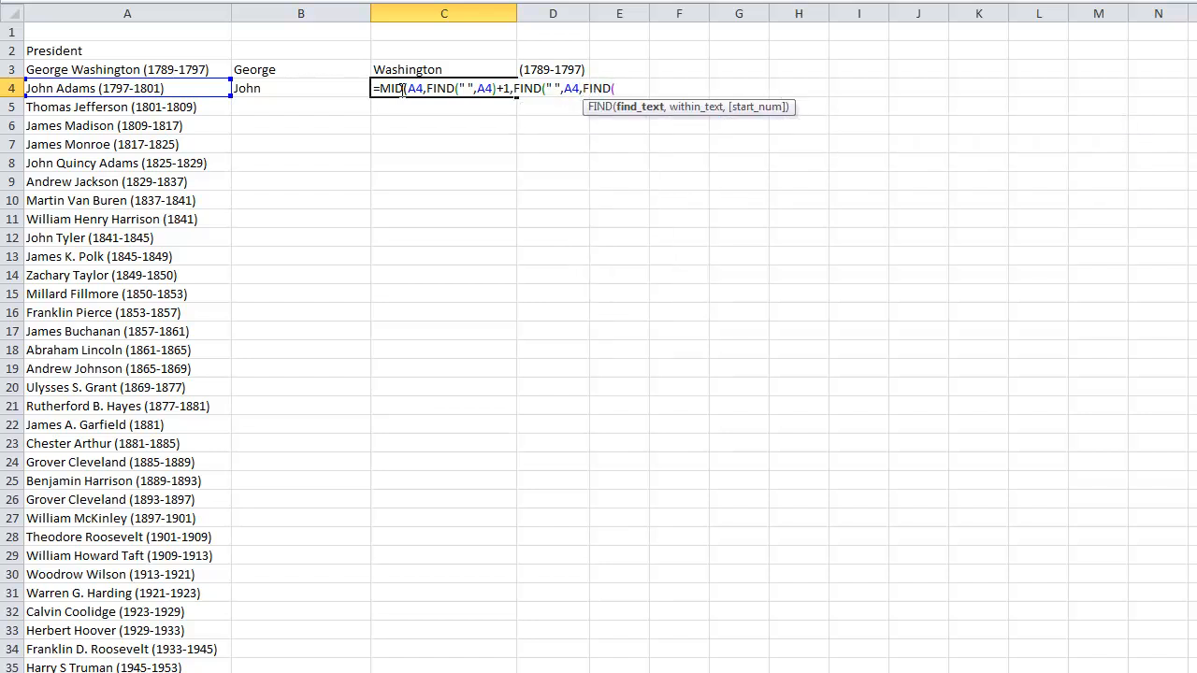
{"action": "type", "text": "\" \",A4"}
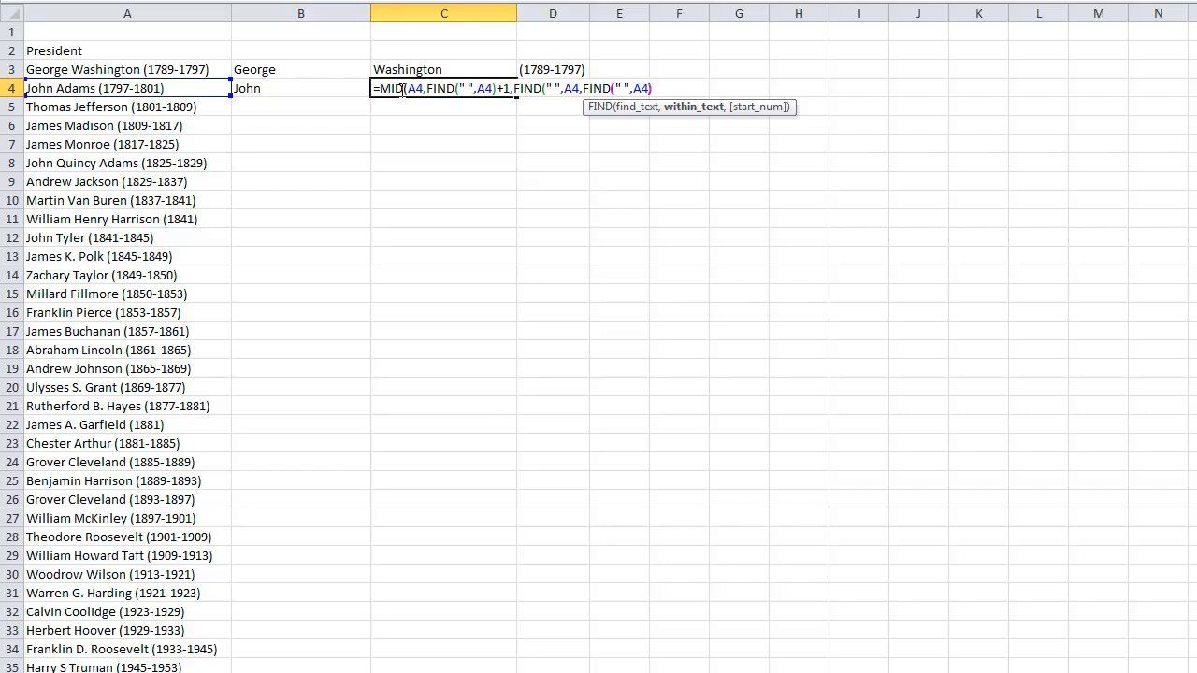
Make the character-count FIND in C4 start searching at FIND(" ",A4)+1, so it targets the second space
{"action": "type", "text": ")+"}
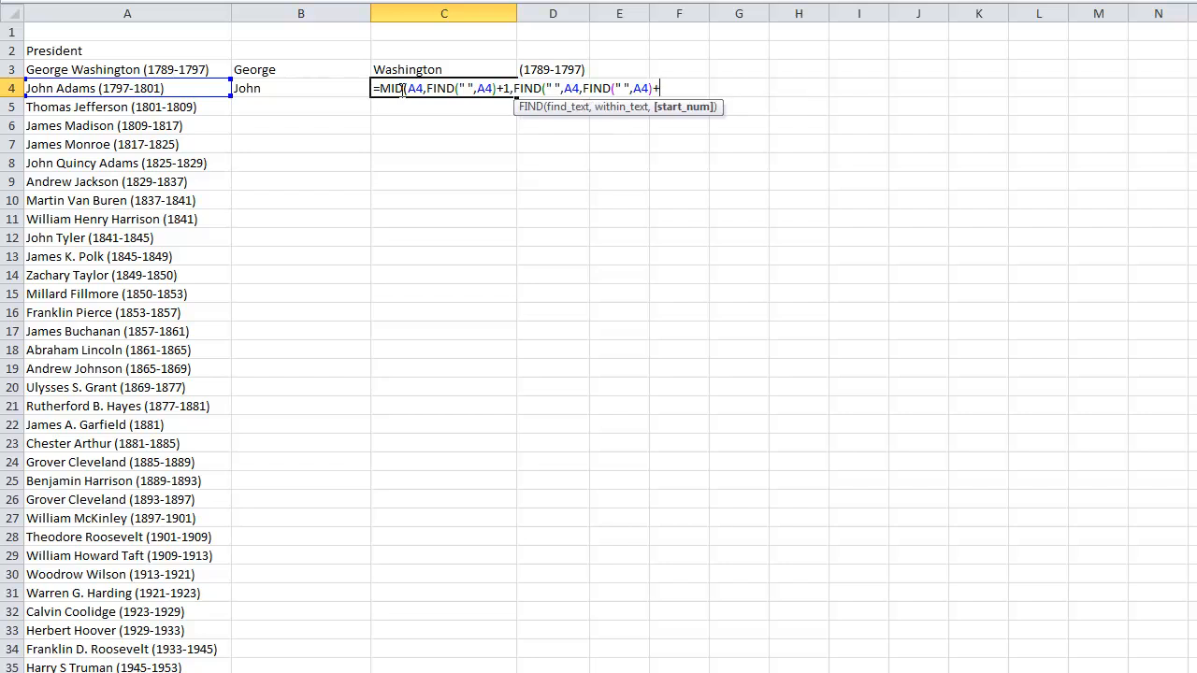
{"action": "type", "text": "1)-1"}
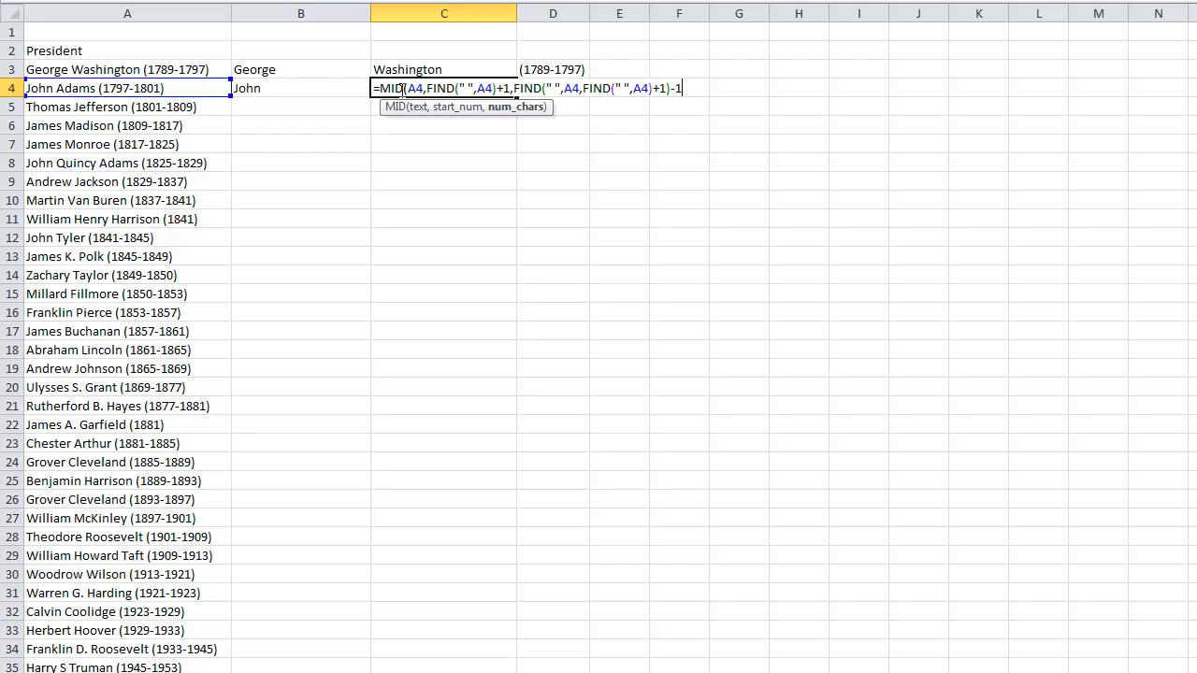
{"action": "type", "text": "-FIND("}
{"action": "type", "text": "\""}
{"action": "type", "text": " \","}
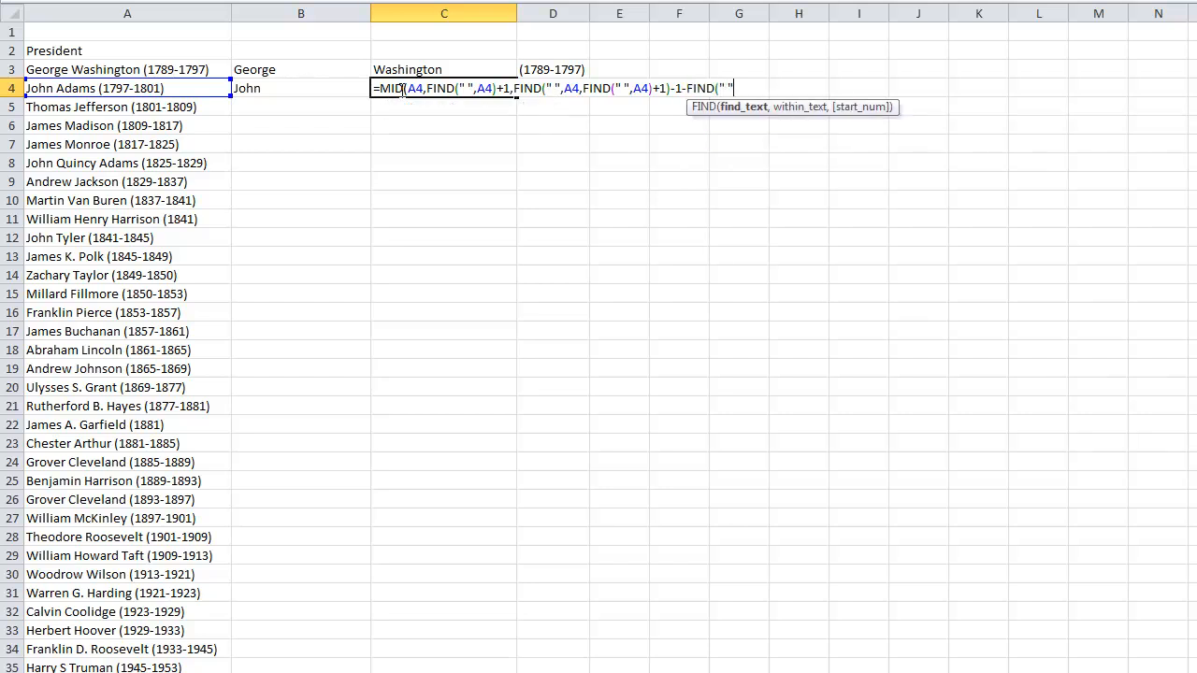
{"action": "type", "text": "A4"}
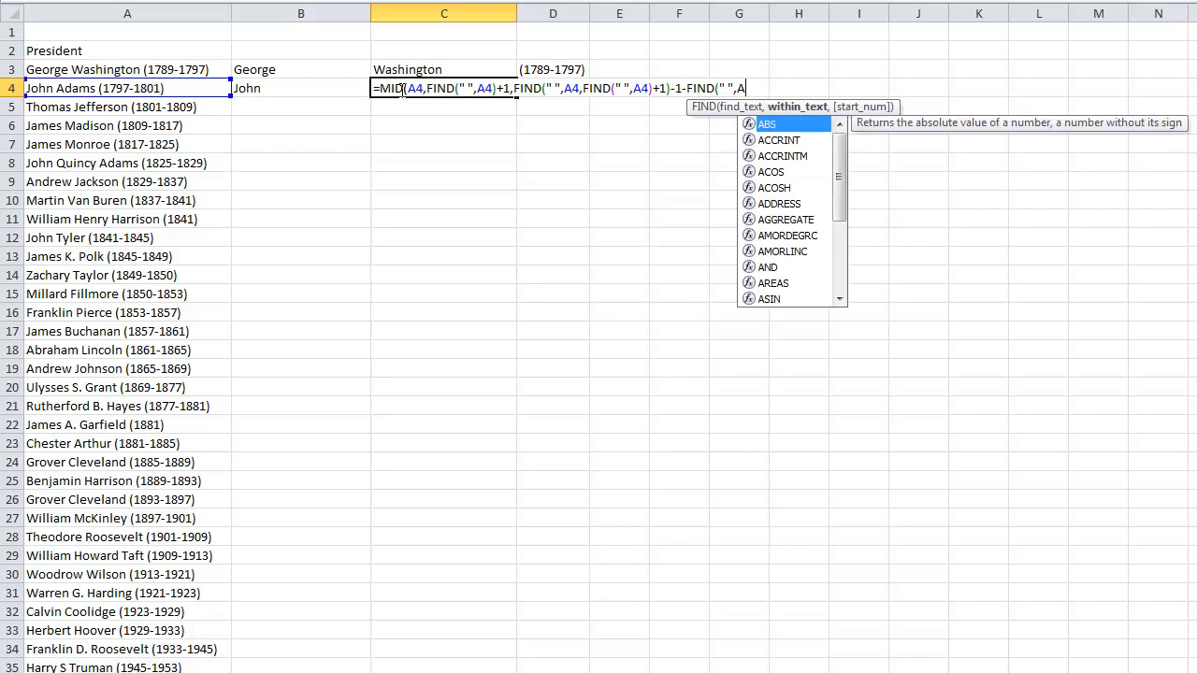
{"action": "type", "text": ")"}
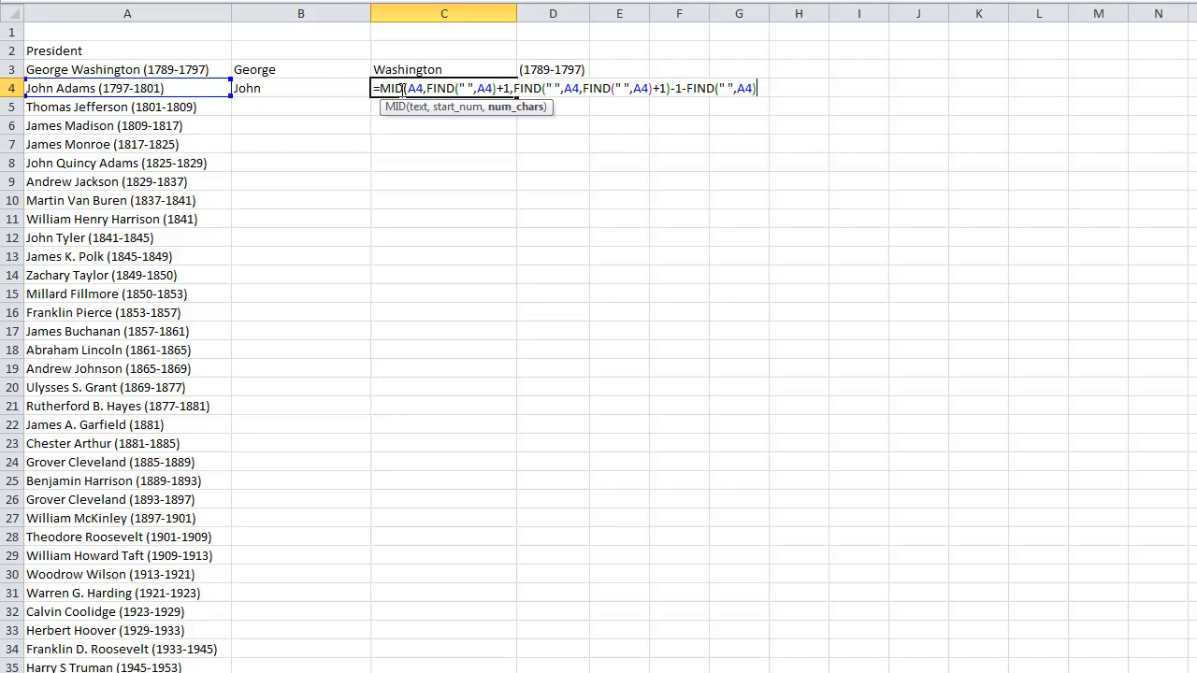
{"action": "type", "text": ")"}
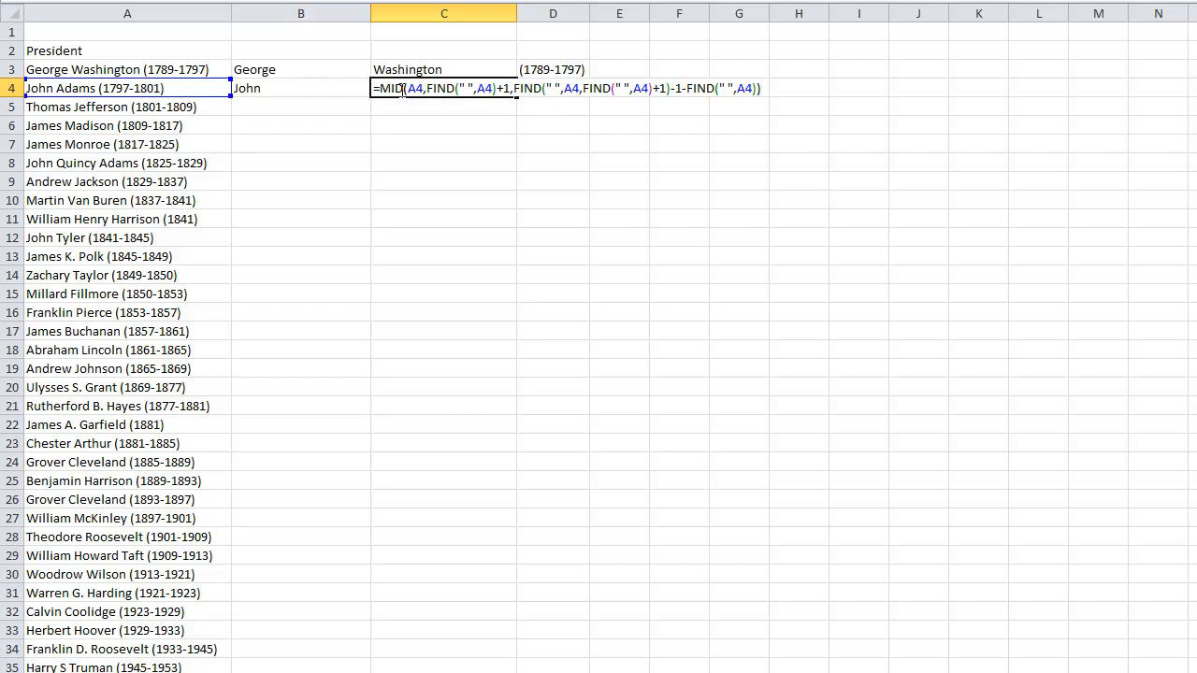
Complete the MID formula in C4 by subtracting 1 and FIND(" ",A4) from the character count, and enter it
{"action": "key", "text": "Return"}
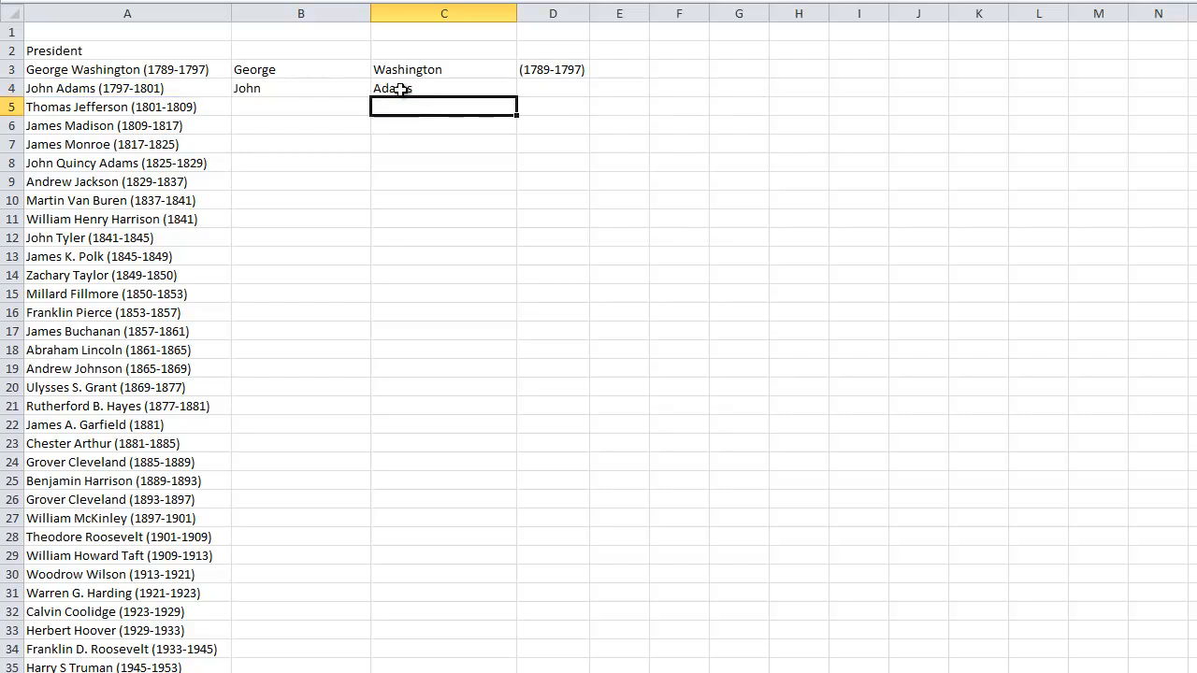
Fill the last-name formula from C4 down to C7, and clear the copies in C5:C7
{"action": "left_click", "coordinate": [450, 91]}
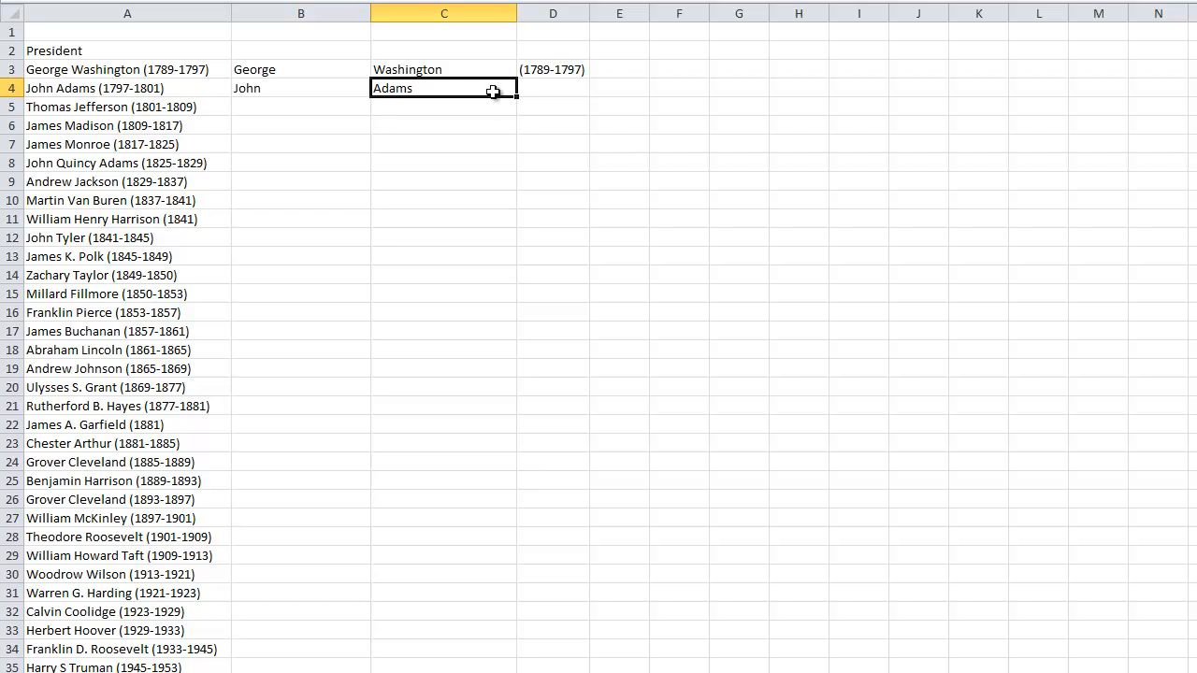
{"action": "left_click_drag", "start_coordinate": [516, 97], "coordinate": [513, 152]}
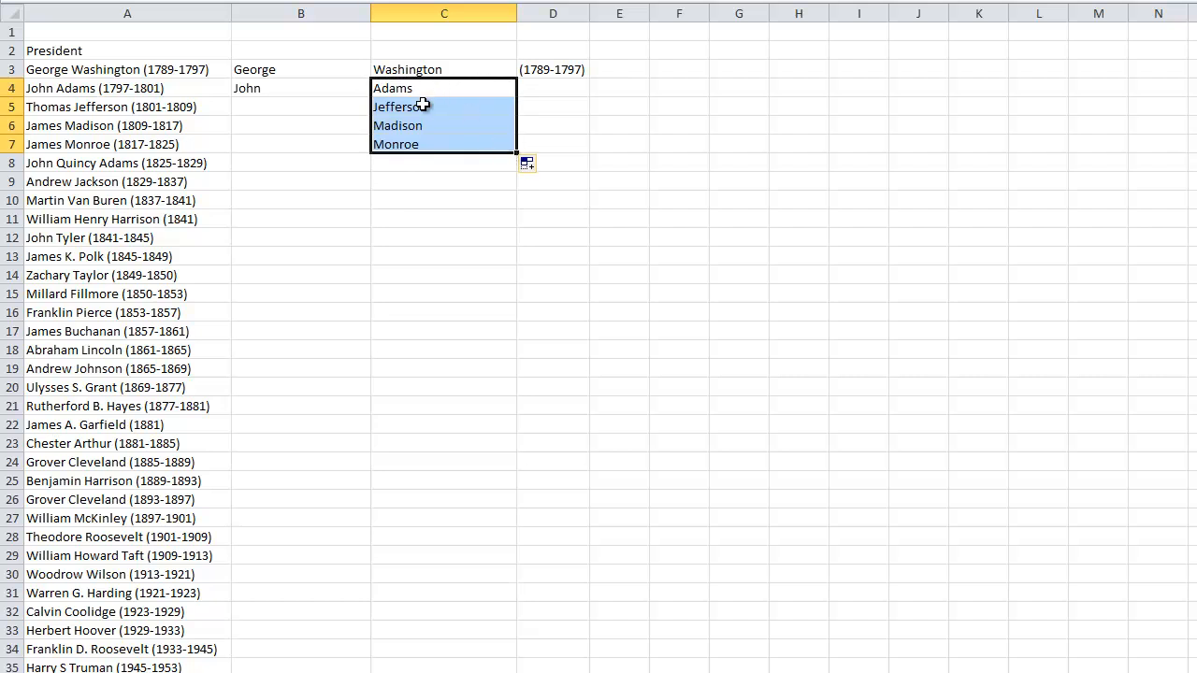
{"action": "left_click_drag", "start_coordinate": [406, 107], "coordinate": [413, 143]}
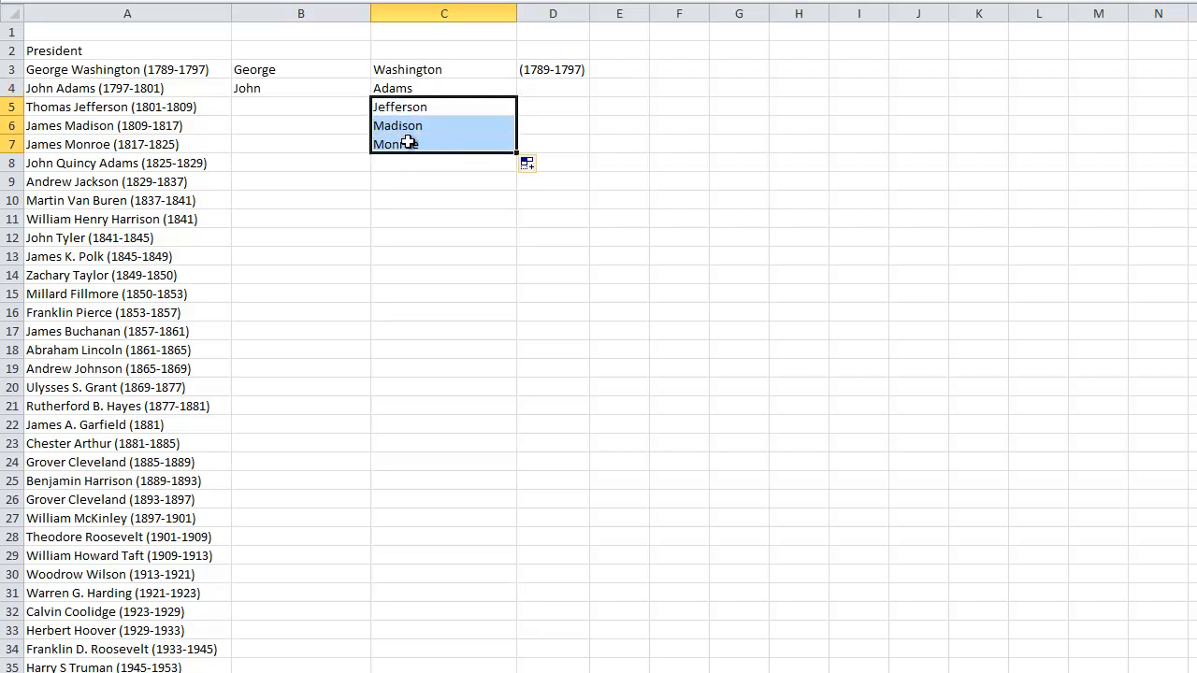
{"action": "key", "text": "Delete"}
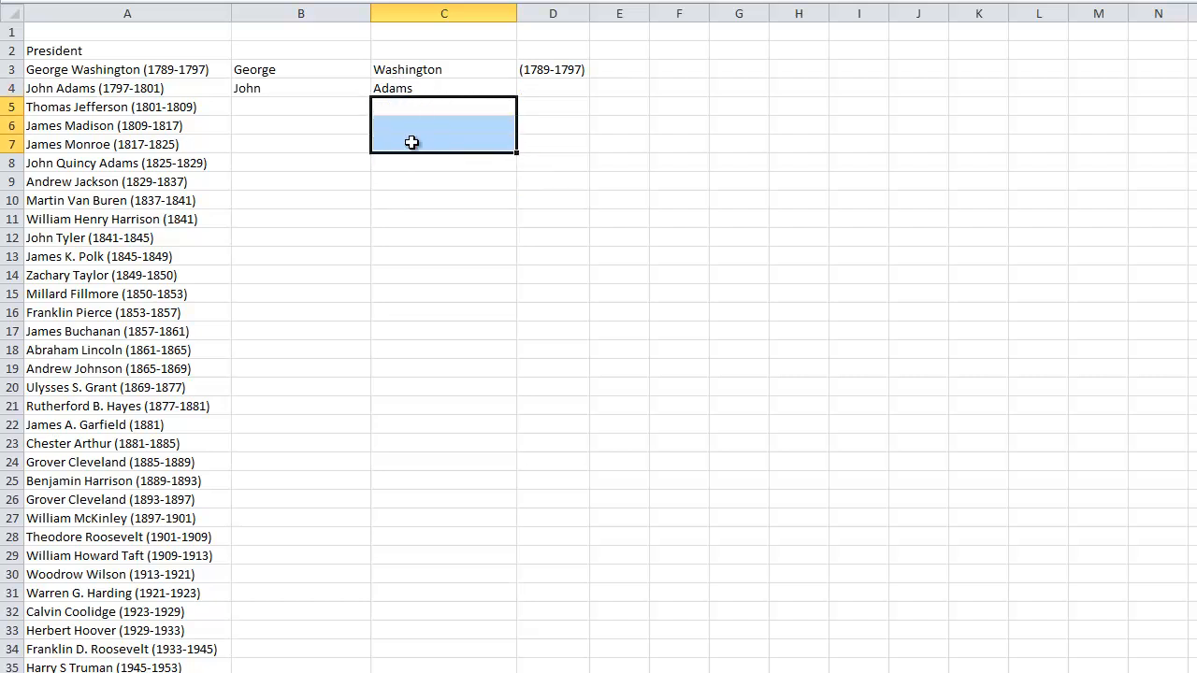
Examine the MID formula in C4 part by part: the start position, the second-space FIND, the -1 and the subtracted first-space FIND
{"action": "left_click", "coordinate": [410, 91]}
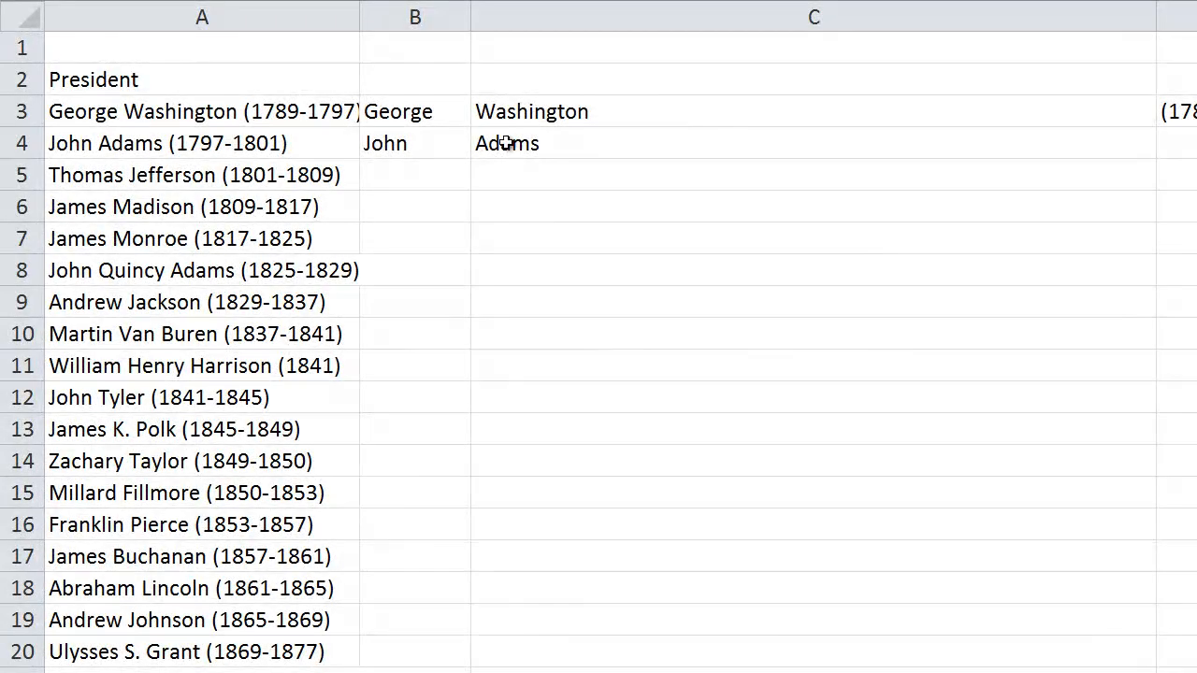
{"action": "left_click", "coordinate": [508, 143]}
{"action": "key", "text": "F2"}
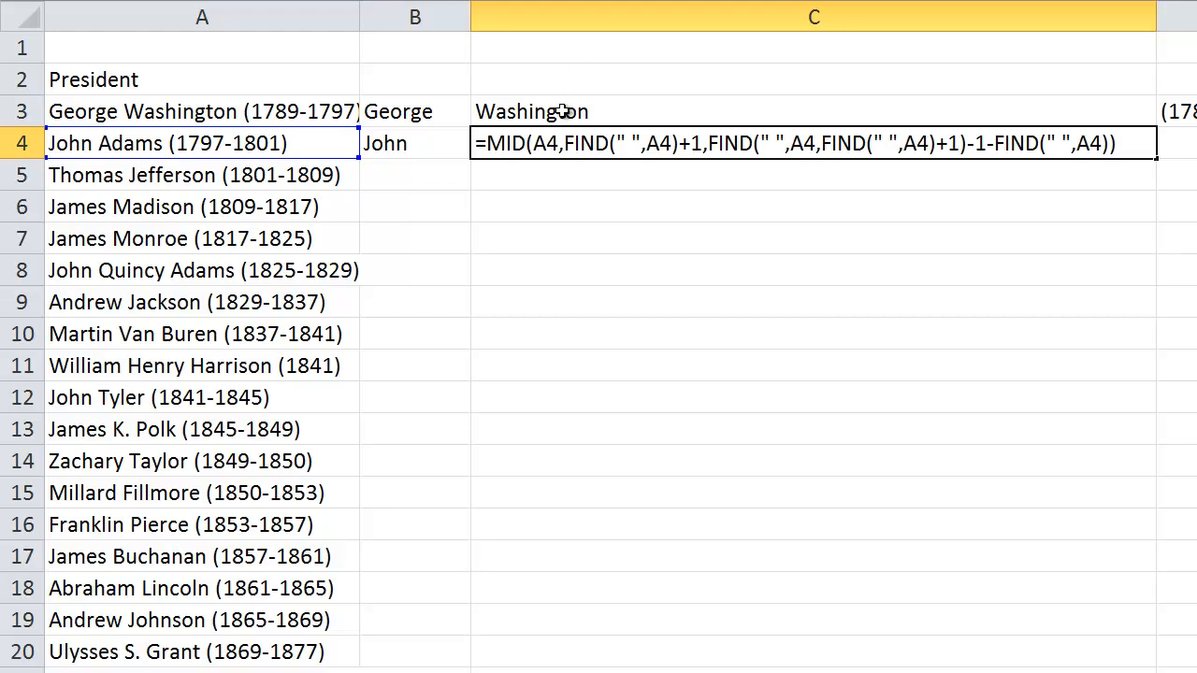
{"action": "left_click_drag", "start_coordinate": [529, 140], "coordinate": [681, 141]}
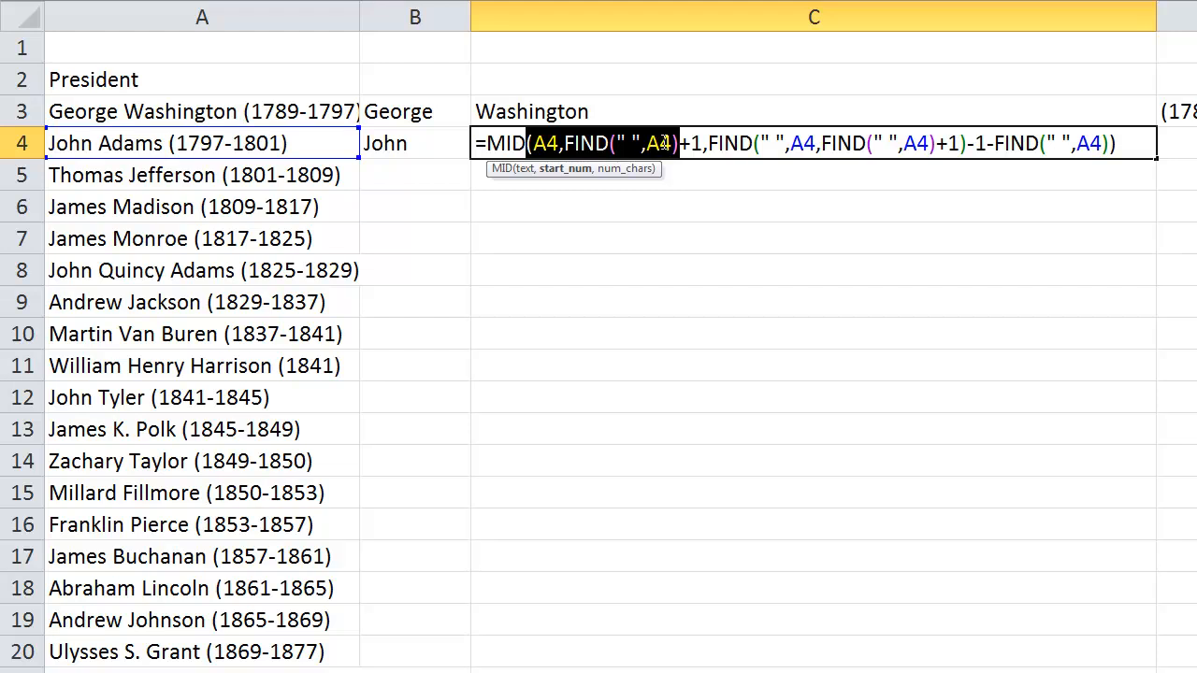
{"action": "left_click_drag", "start_coordinate": [708, 142], "coordinate": [968, 142]}
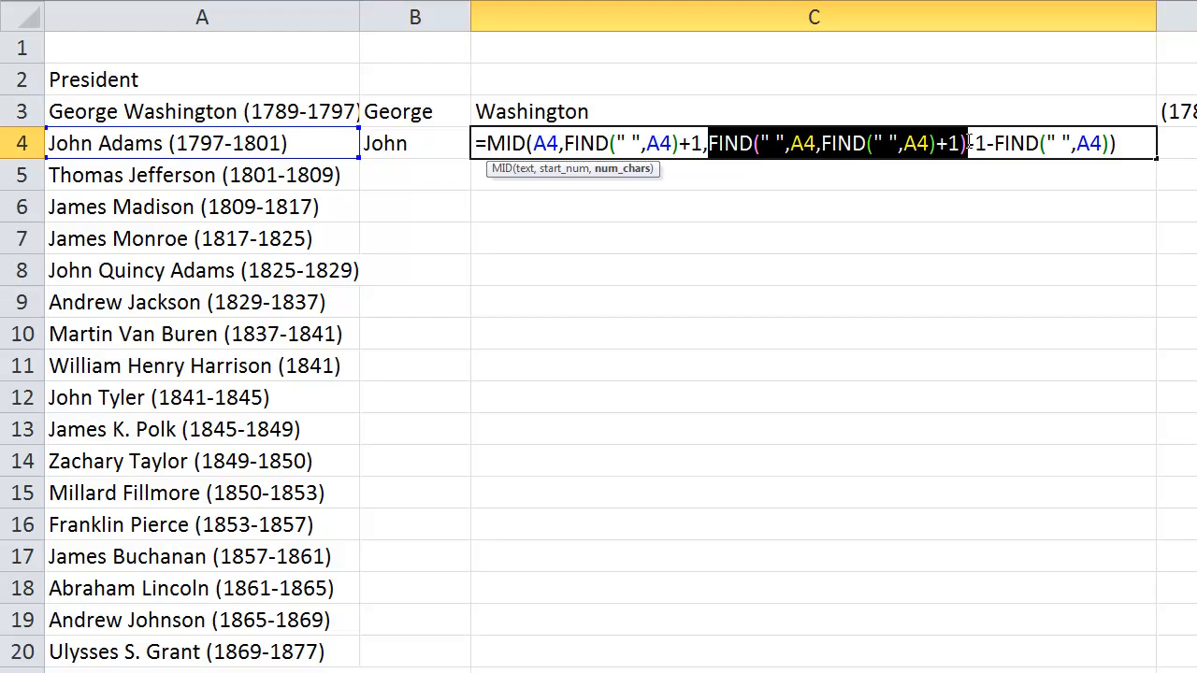
{"action": "left_click_drag", "start_coordinate": [968, 143], "coordinate": [982, 143]}
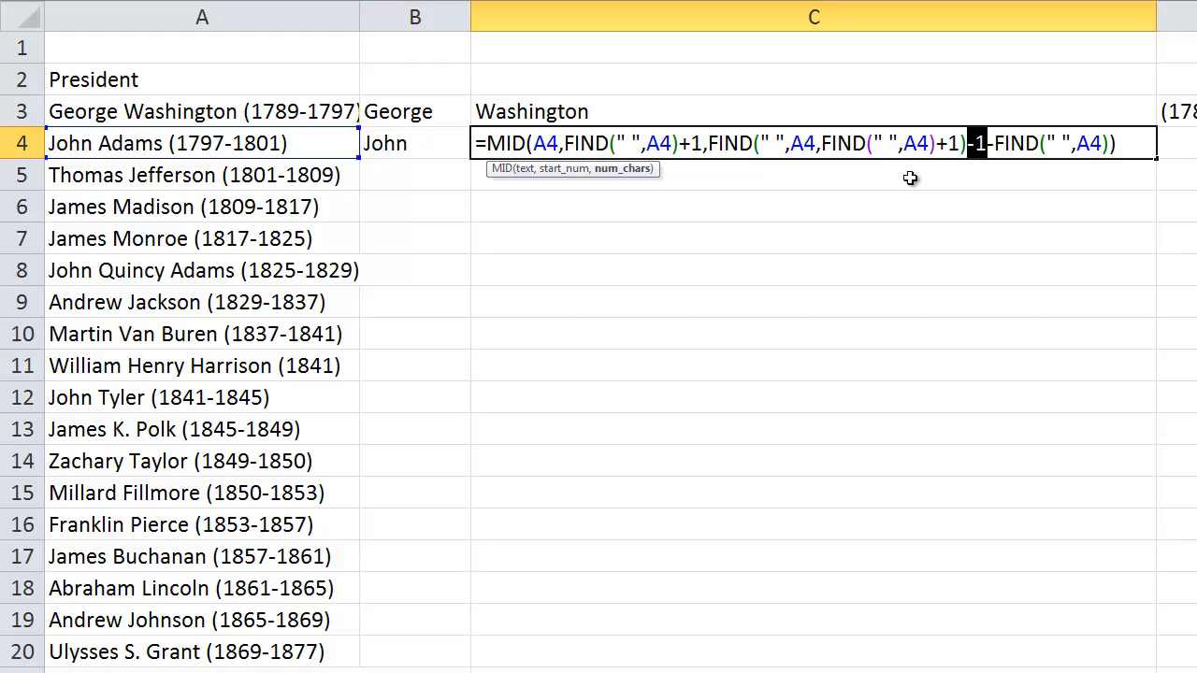
{"action": "left_click", "coordinate": [993, 140]}
{"action": "key", "text": "shift+Right"}
{"action": "key", "text": "shift+Right"}
{"action": "key", "text": "shift+Right"}
{"action": "key", "text": "shift+Right"}
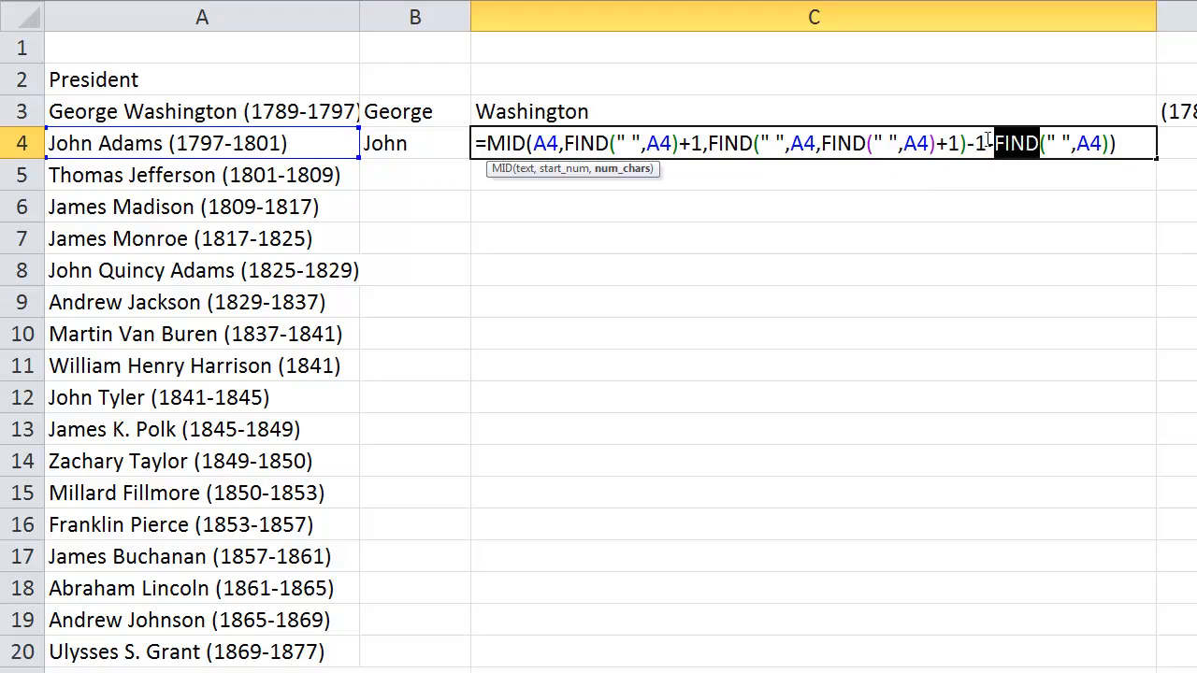
{"action": "left_click_drag", "start_coordinate": [988, 141], "coordinate": [1125, 140]}
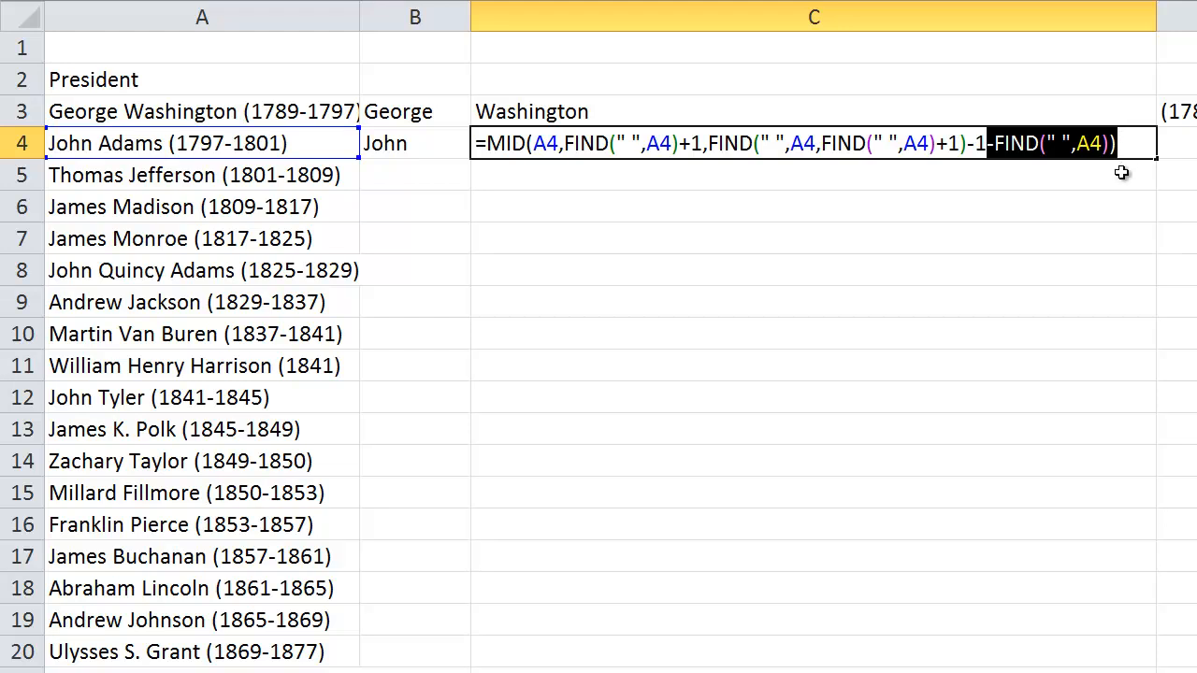
{"action": "key", "text": "Return"}
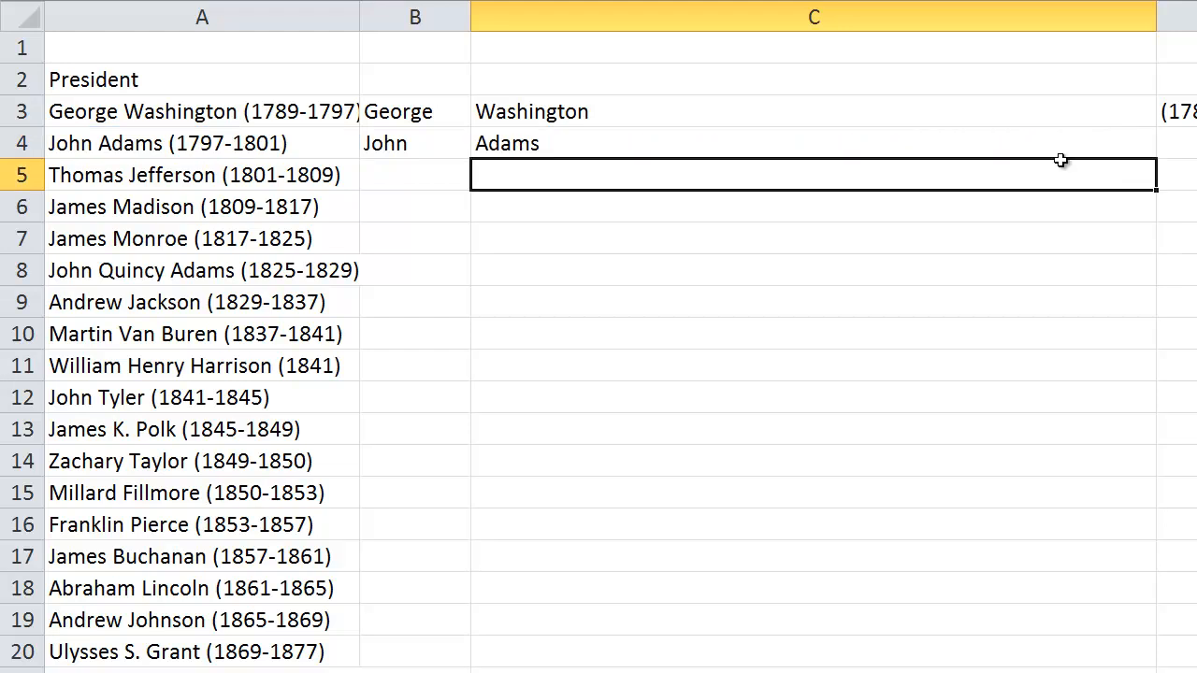
{"action": "double_click", "coordinate": [513, 145]}
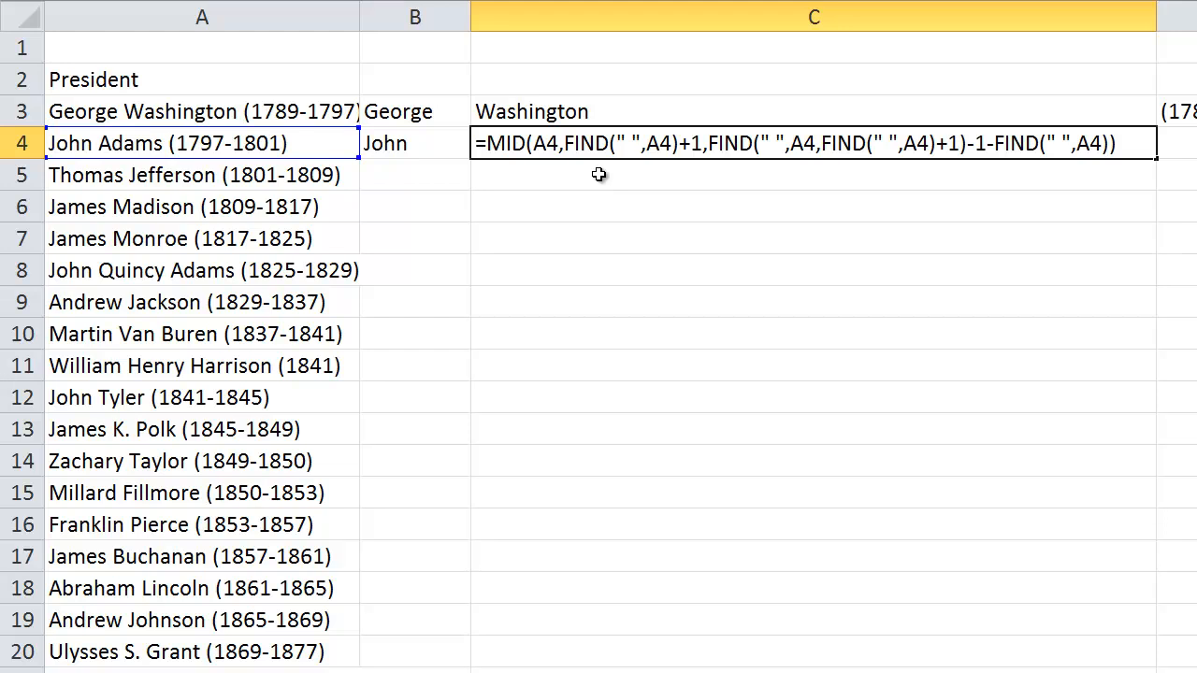
{"action": "key", "text": "Return"}
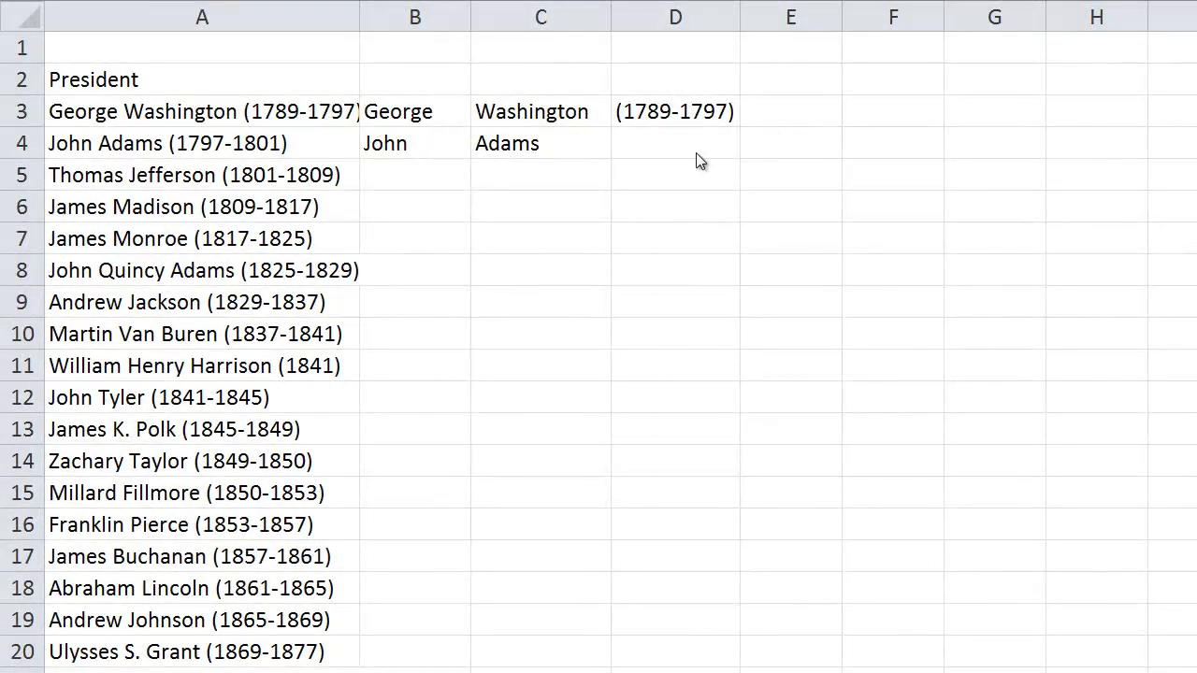
Begin a RIGHT formula in cell D4 that takes its text from A4
{"action": "left_click", "coordinate": [660, 147]}
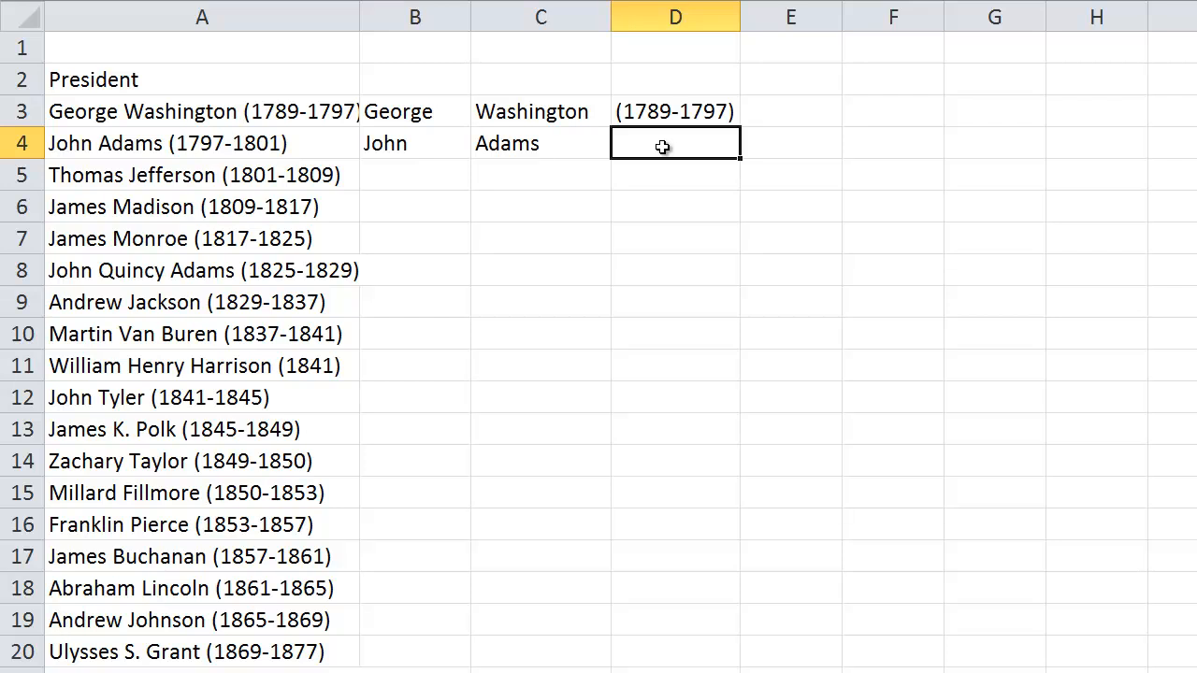
{"action": "type", "text": "=RIGHT"}
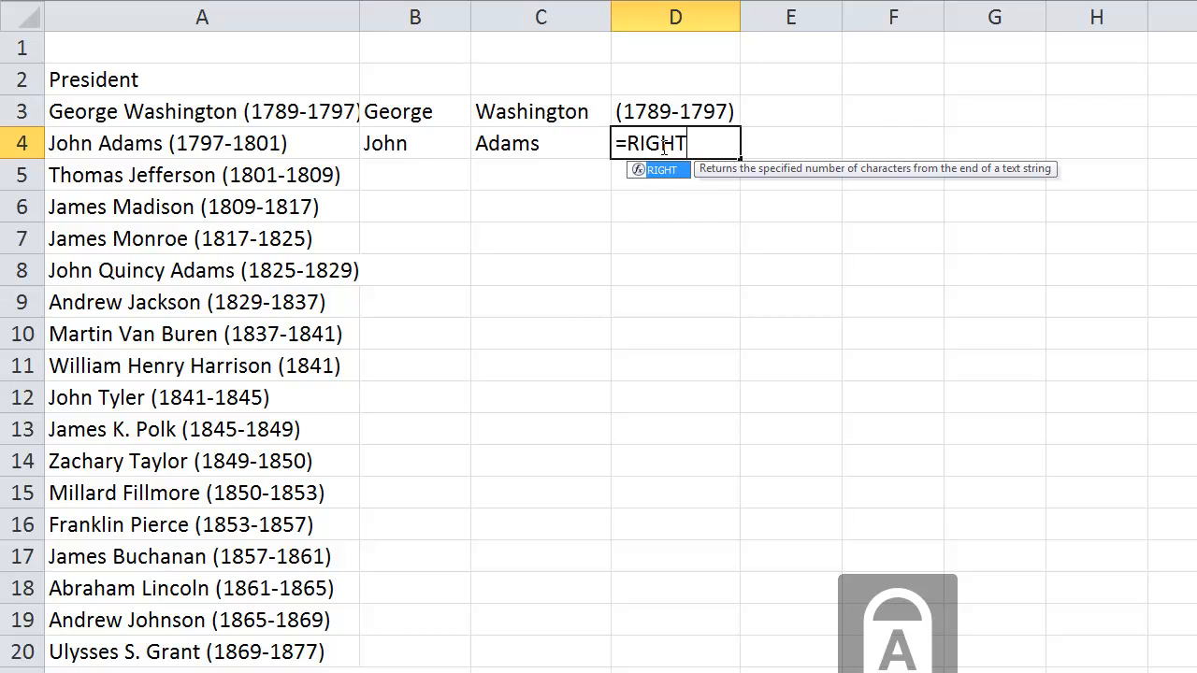
{"action": "type", "text": "("}
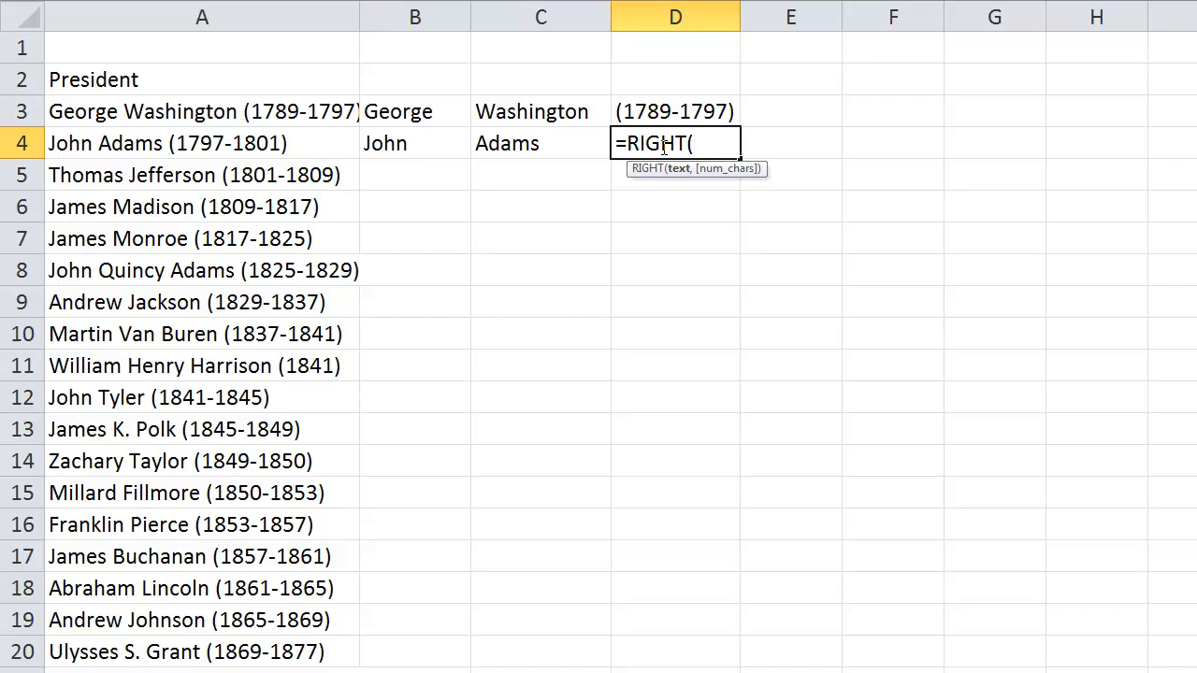
{"action": "left_click", "coordinate": [134, 142]}
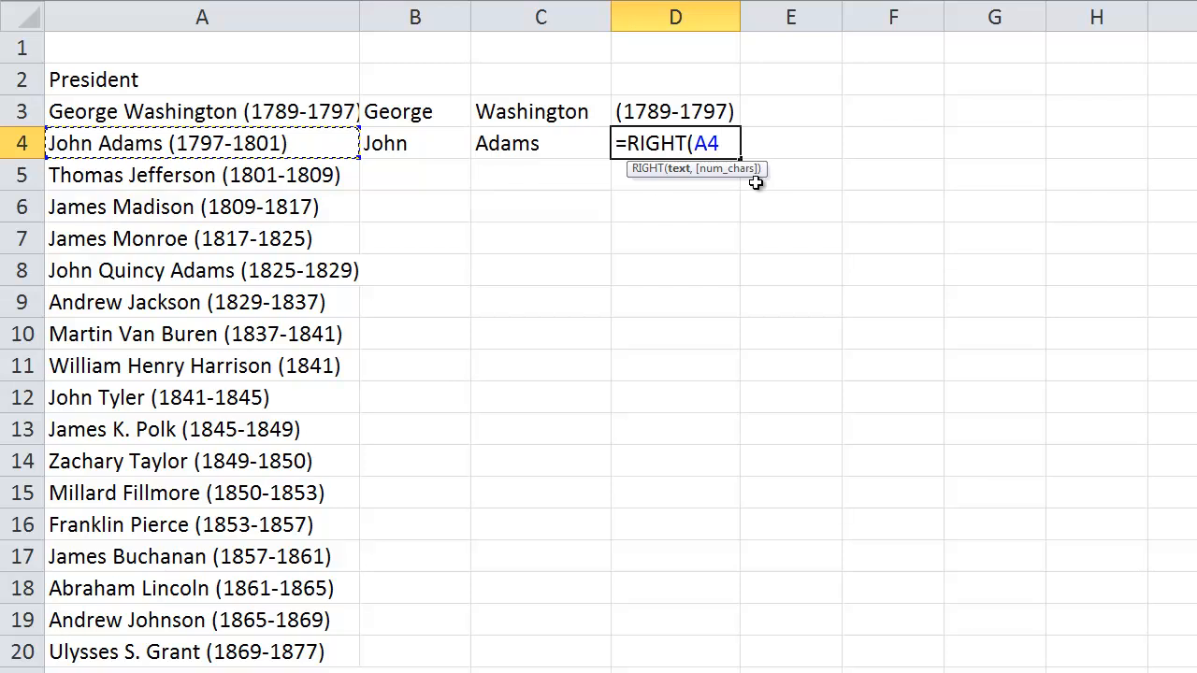
Begin the RIGHT formula's character-count argument in D4 with LEN(A4)
{"action": "type", "text": ",LEN"}
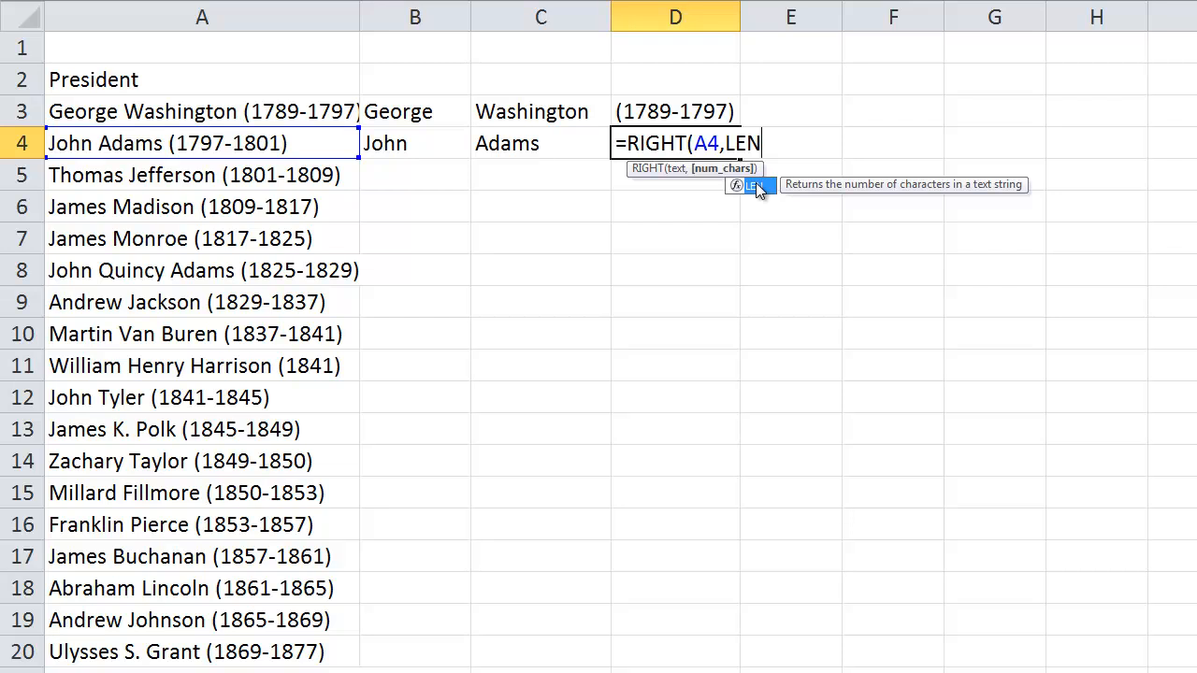
{"action": "double_click", "coordinate": [755, 184]}
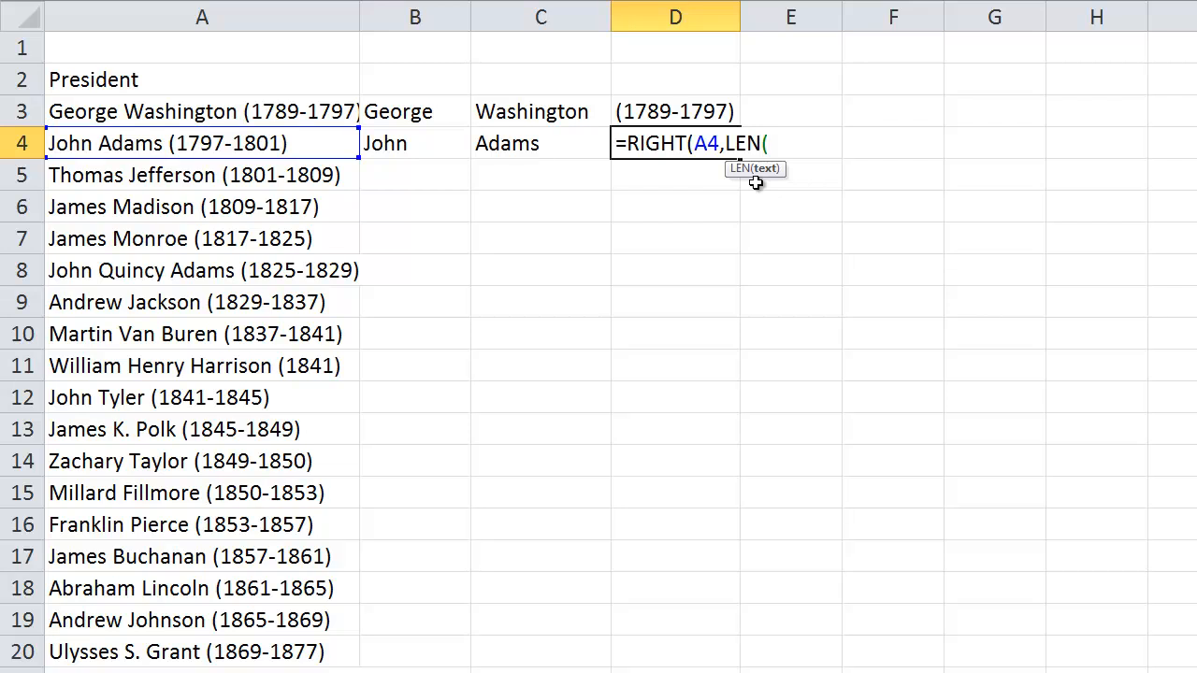
{"action": "type", "text": "A"}
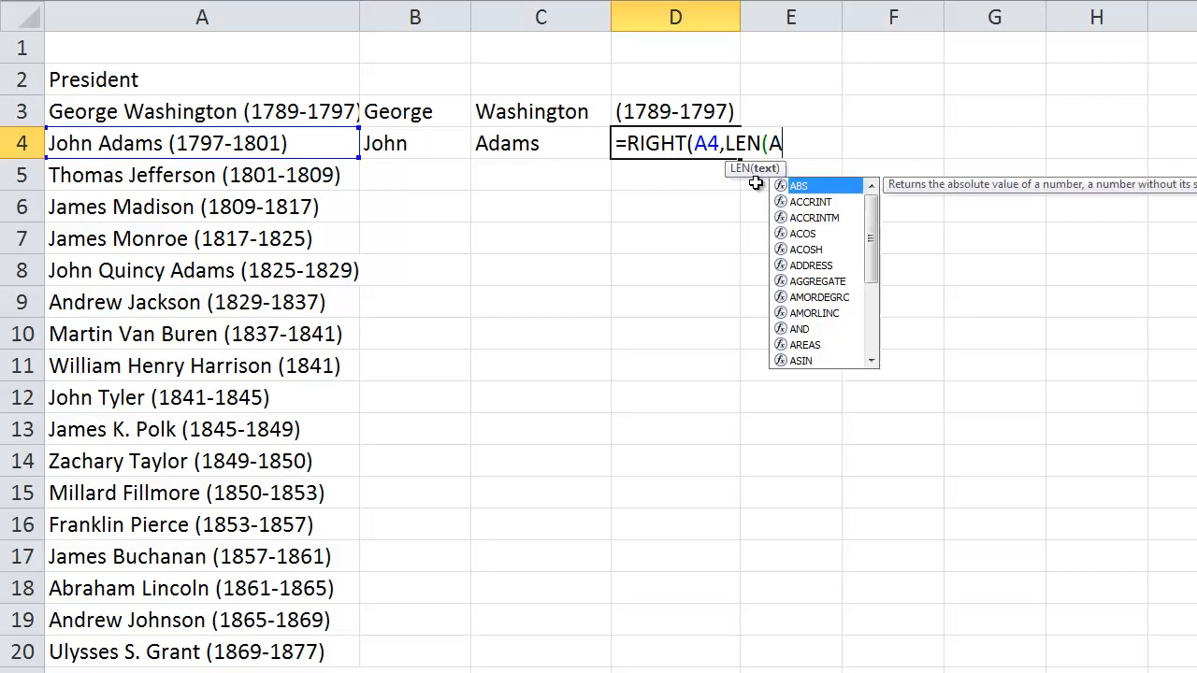
{"action": "type", "text": "4"}
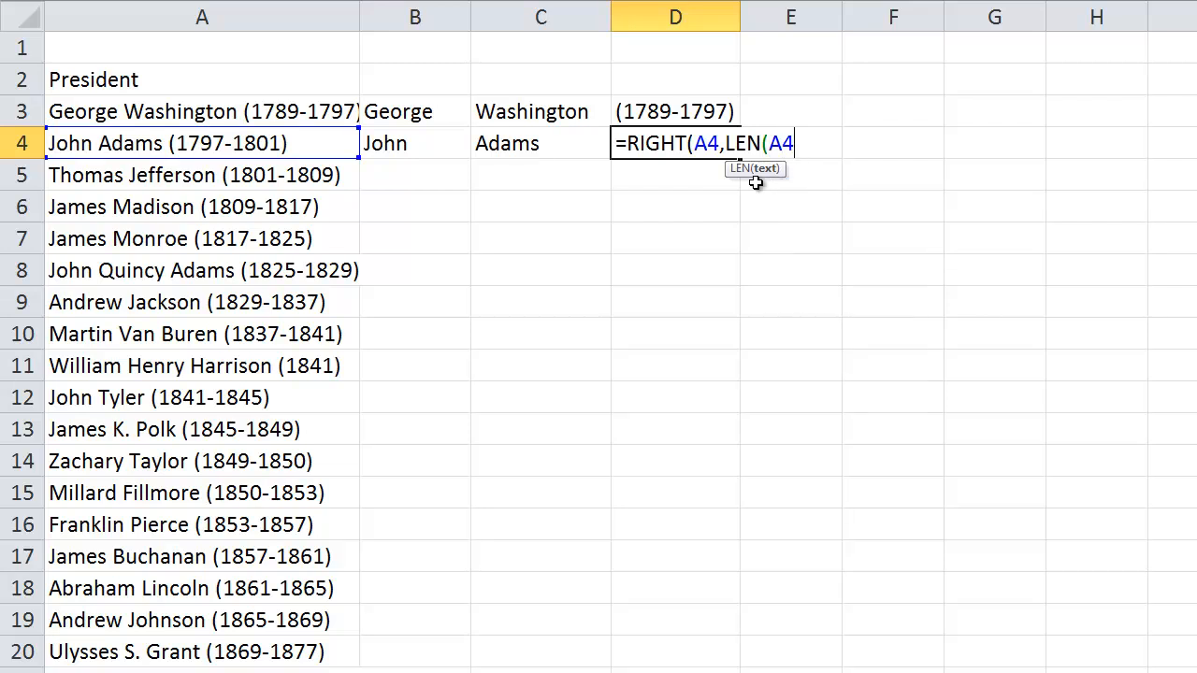
{"action": "type", "text": ")-FI"}
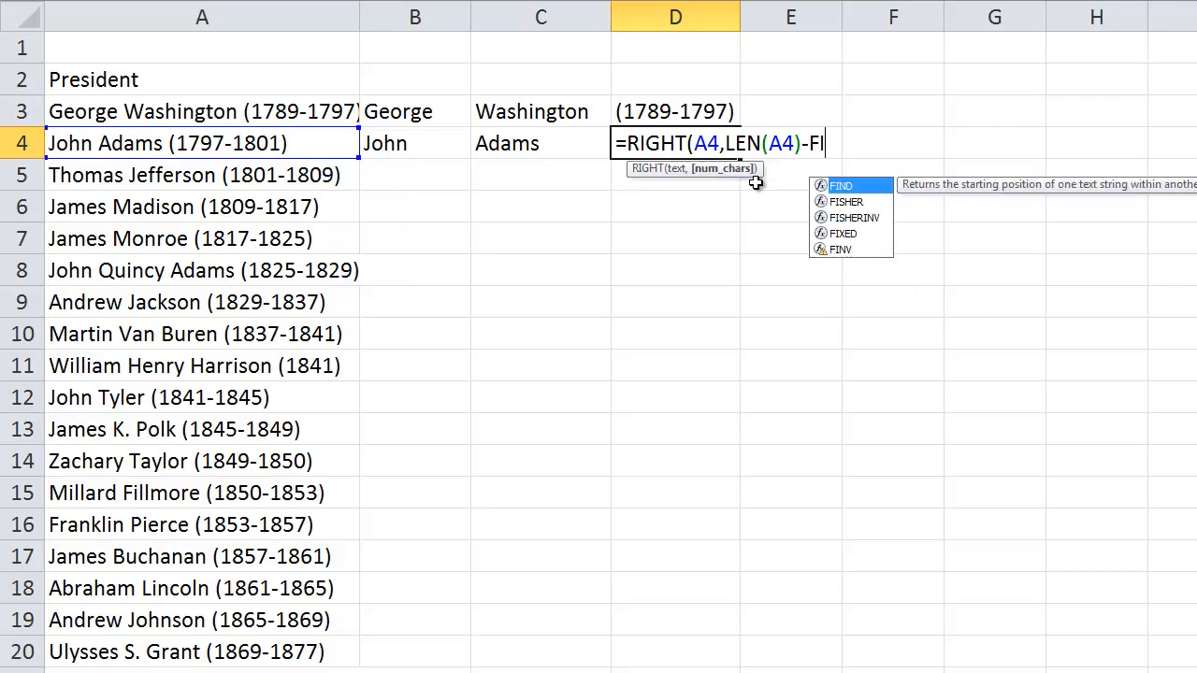
{"action": "type", "text": "ND("}
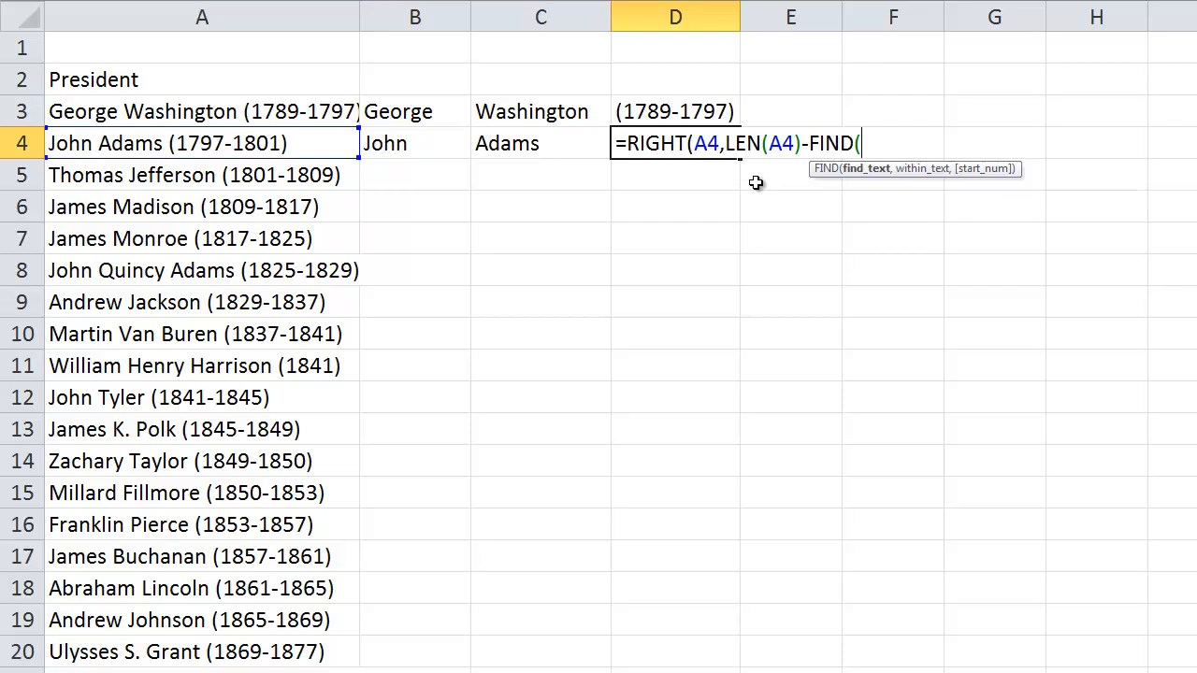
{"action": "type", "text": "\" \","}
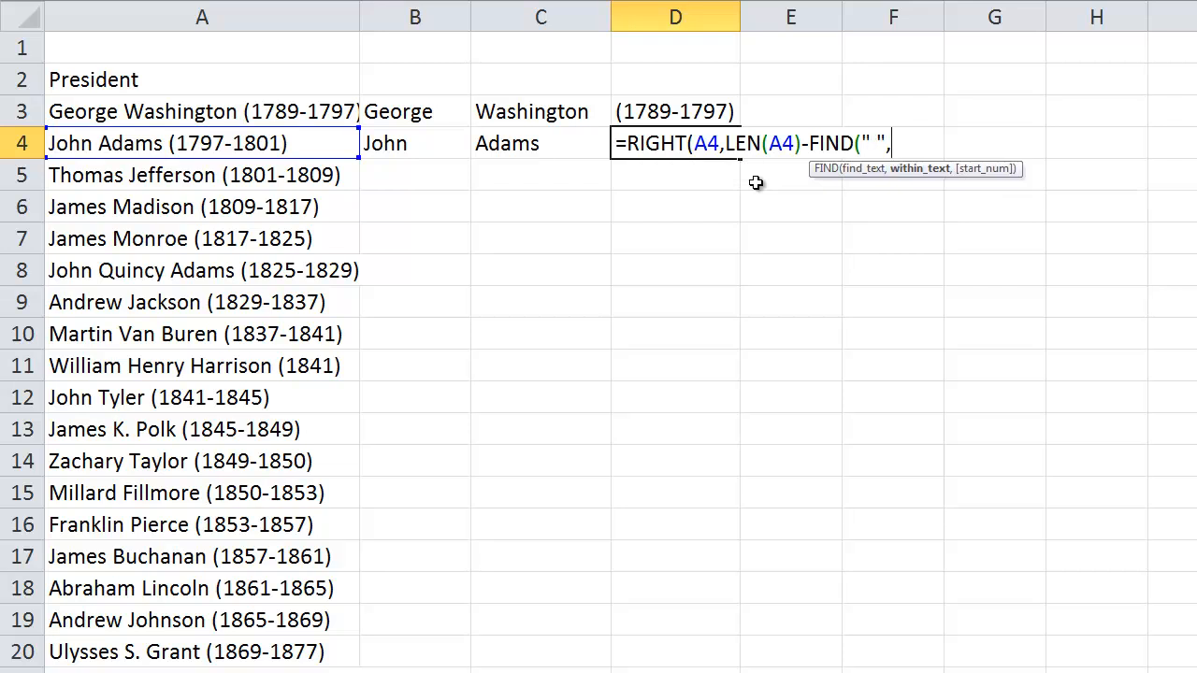
{"action": "type", "text": "A4"}
{"action": "type", "text": ",FI"}
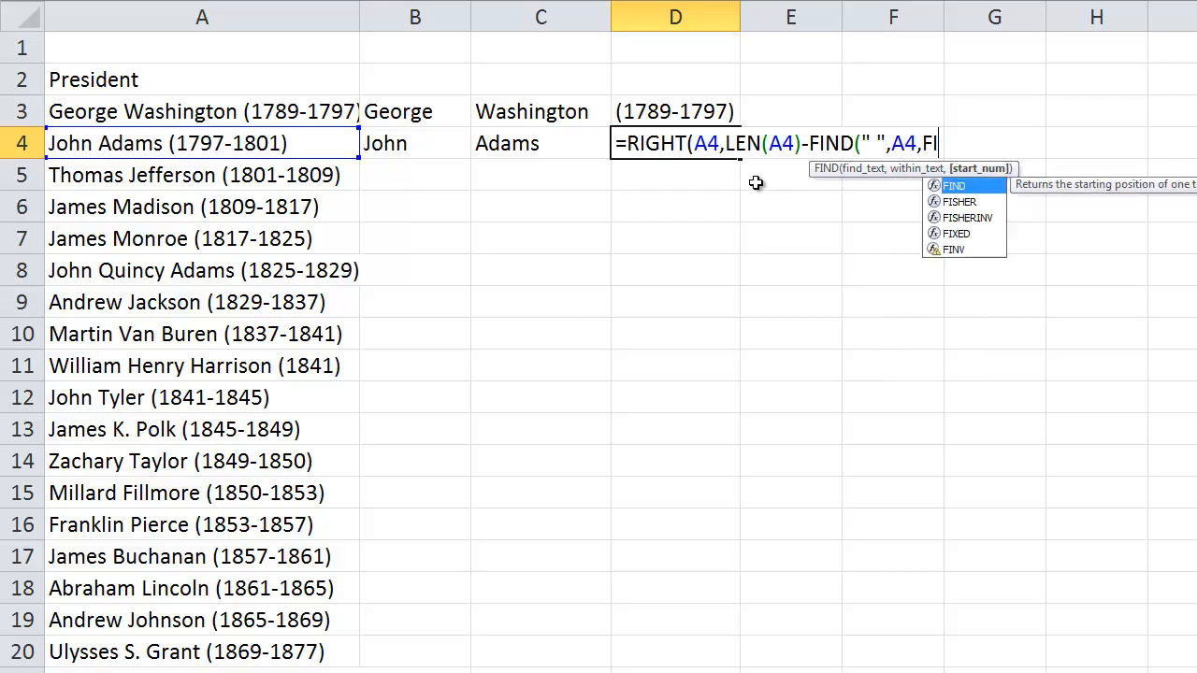
{"action": "type", "text": "ND("}
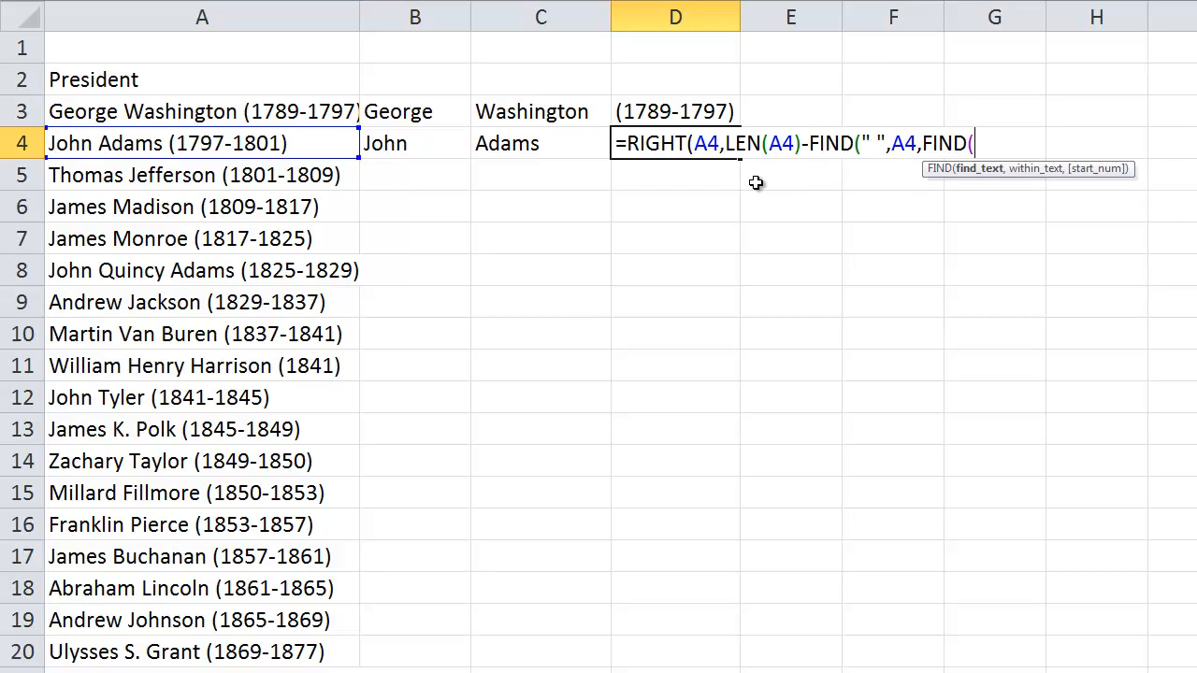
{"action": "type", "text": "\" \","}
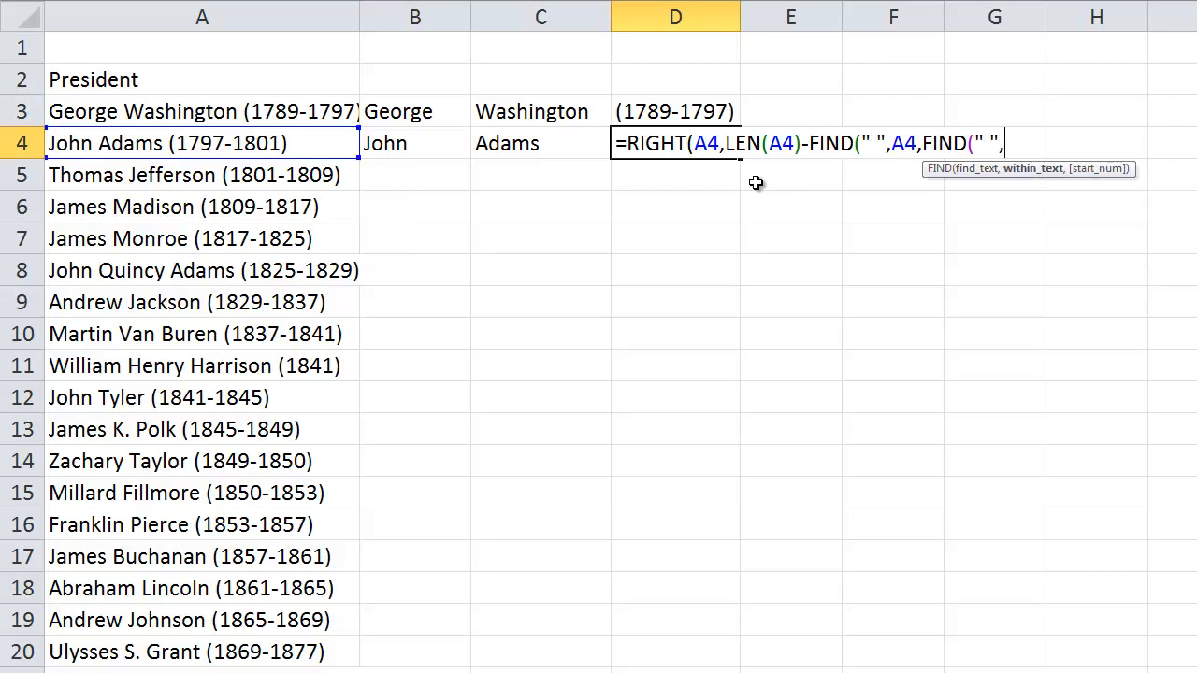
{"action": "type", "text": "A"}
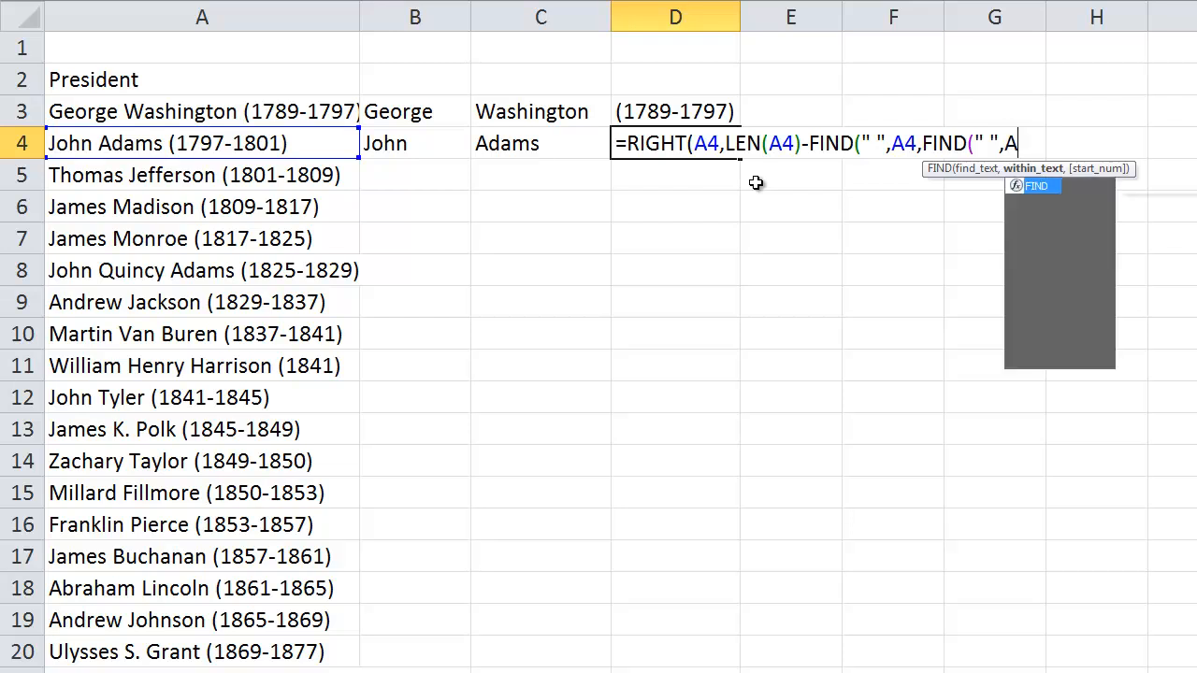
{"action": "type", "text": "4"}
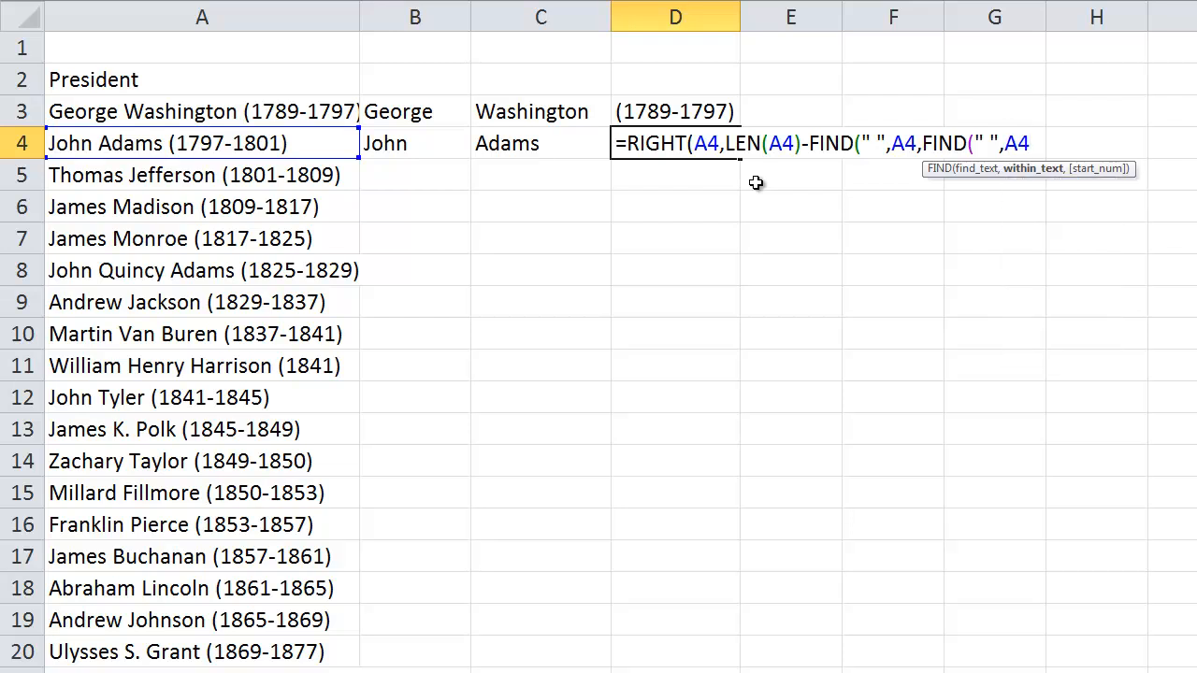
{"action": "type", "text": ")+1"}
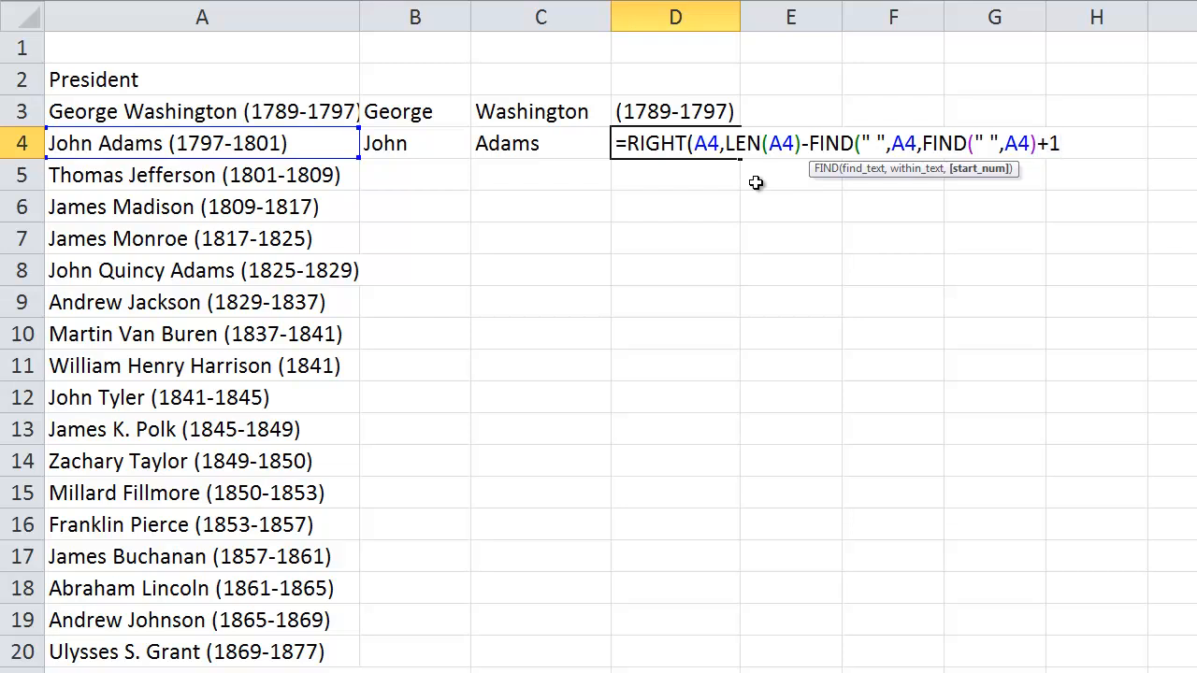
{"action": "type", "text": "))"}
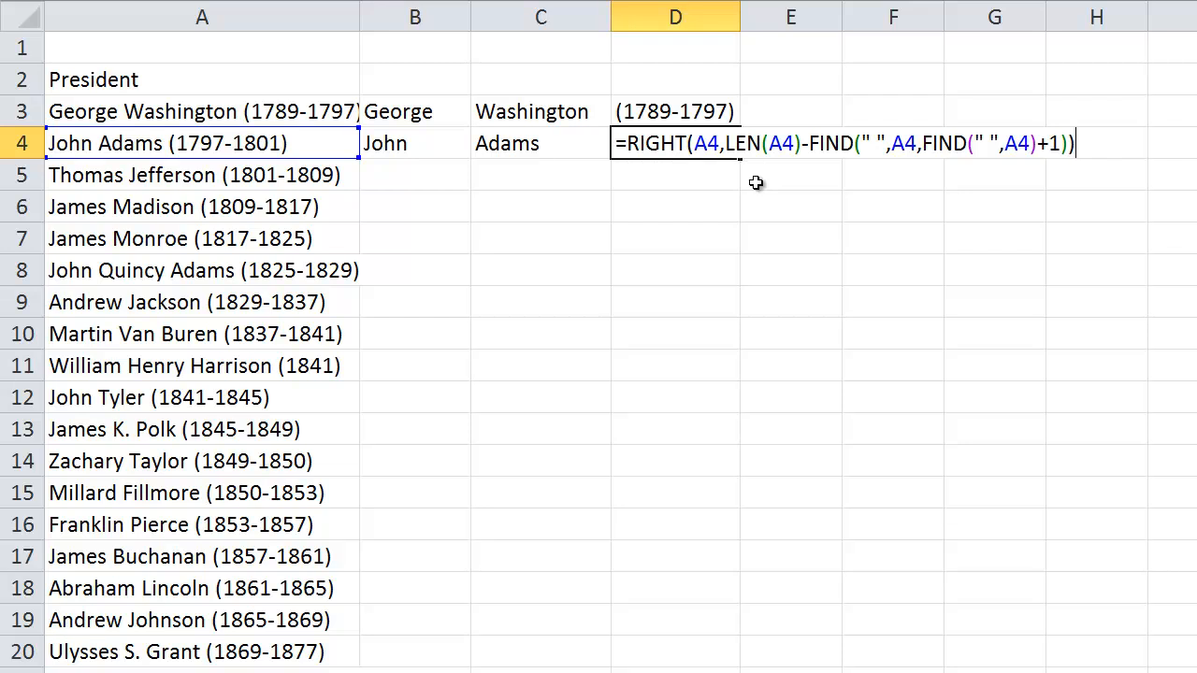
Set that FIND's start position to FIND(" ",A4)+1, then close and enter the RIGHT formula in D4
{"action": "key", "text": "Return"}
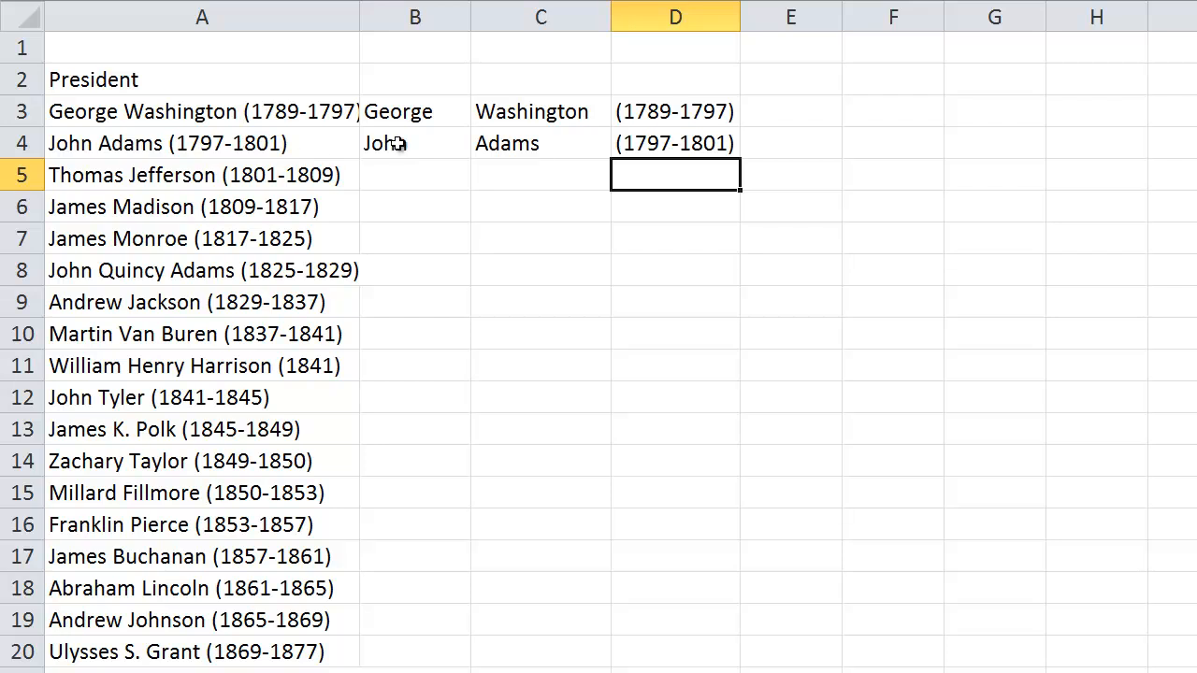
Widen column D until the entire RIGHT formula in D4 fits inside the cell while open for editing
{"action": "left_click", "coordinate": [630, 149]}
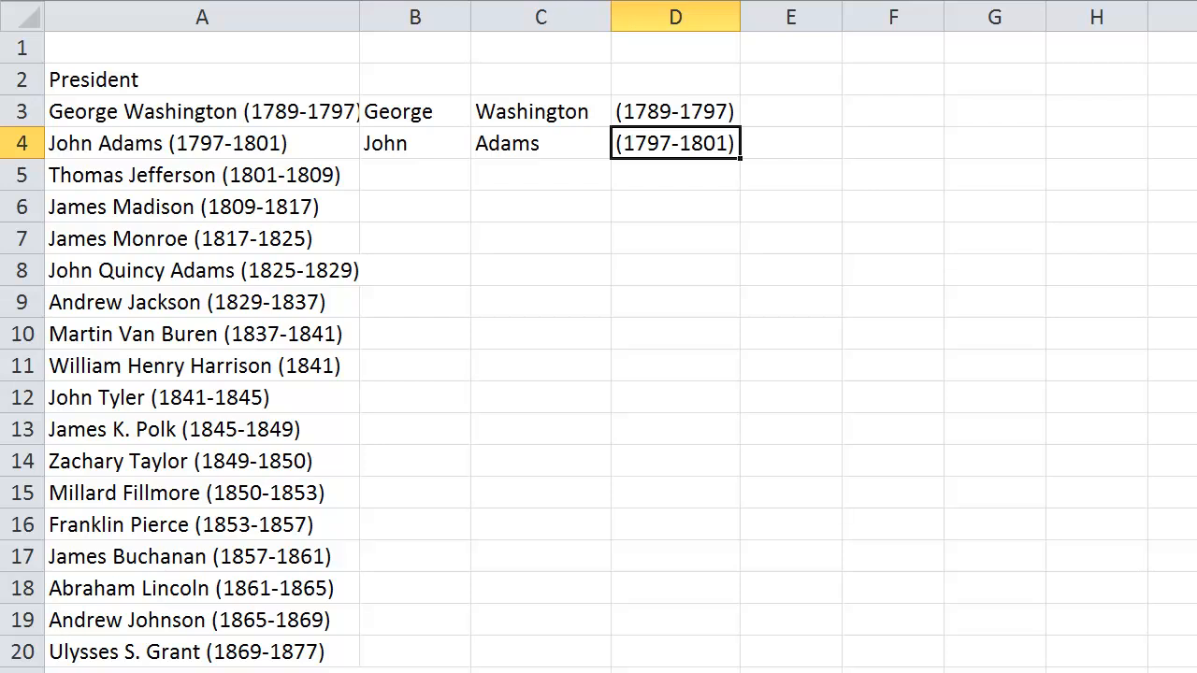
{"action": "type", "text": "=RIGHT(A4,LE"}
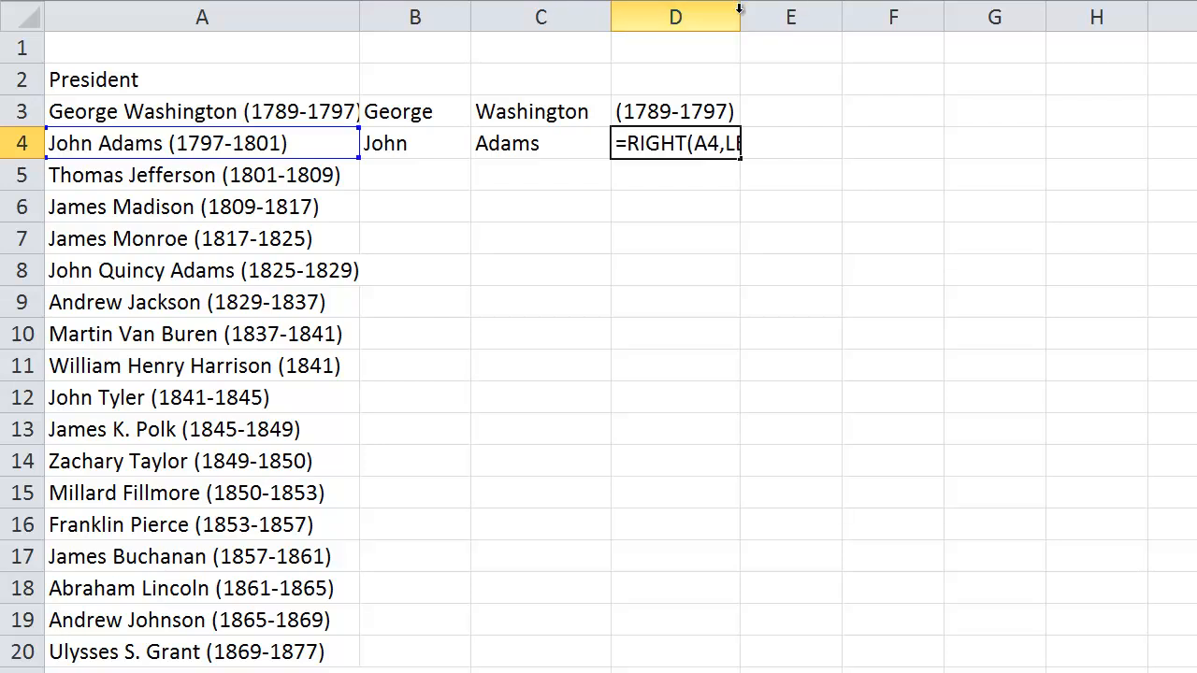
{"action": "key", "text": "Return"}
{"action": "left_click_drag", "start_coordinate": [742, 17], "coordinate": [1064, 16]}
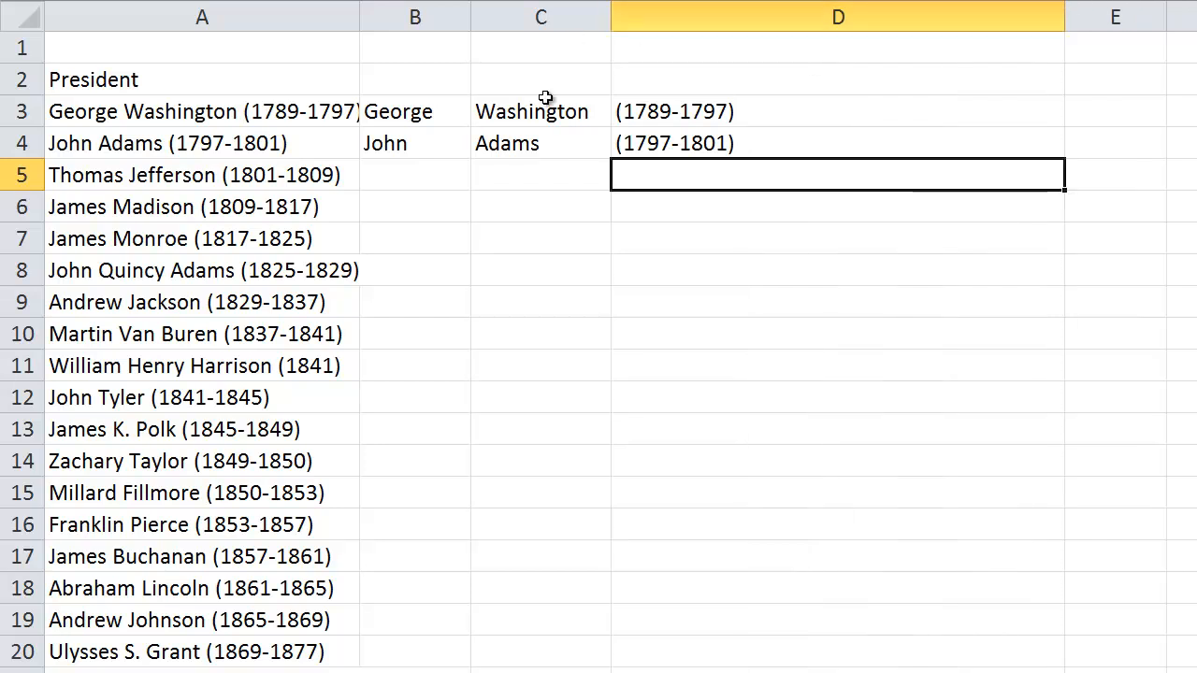
{"action": "left_click", "coordinate": [617, 143]}
{"action": "key", "text": "F2"}
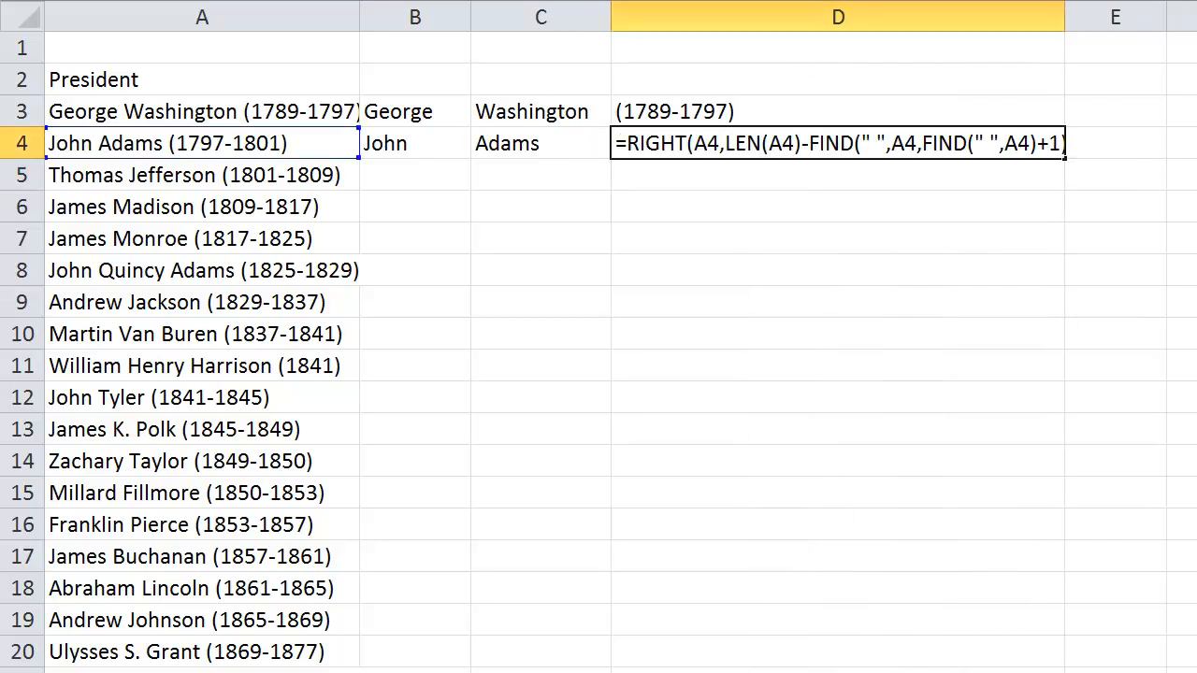
{"action": "key", "text": "Return"}
{"action": "left_click_drag", "start_coordinate": [1065, 17], "coordinate": [1153, 16]}
{"action": "left_click", "coordinate": [660, 138]}
{"action": "key", "text": "F2"}
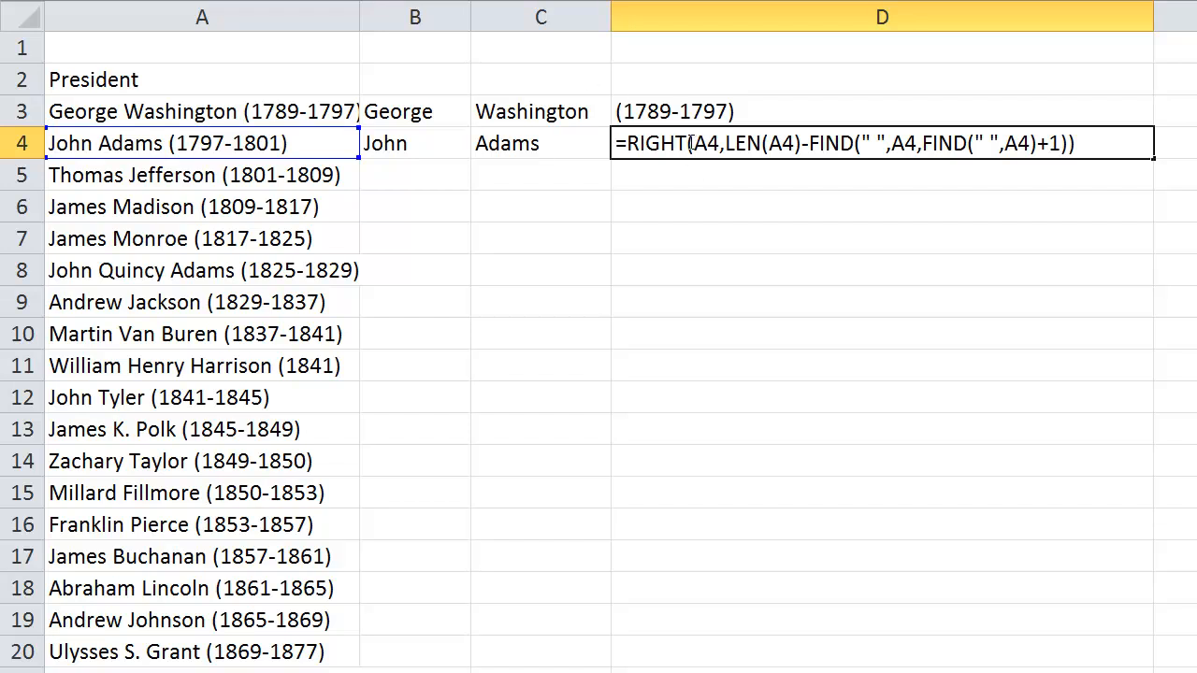
Examine the RIGHT formula in D4 part by part: the LEN(A4) portion and the subtracted second-space FIND
{"action": "left_click_drag", "start_coordinate": [690, 143], "coordinate": [801, 143]}
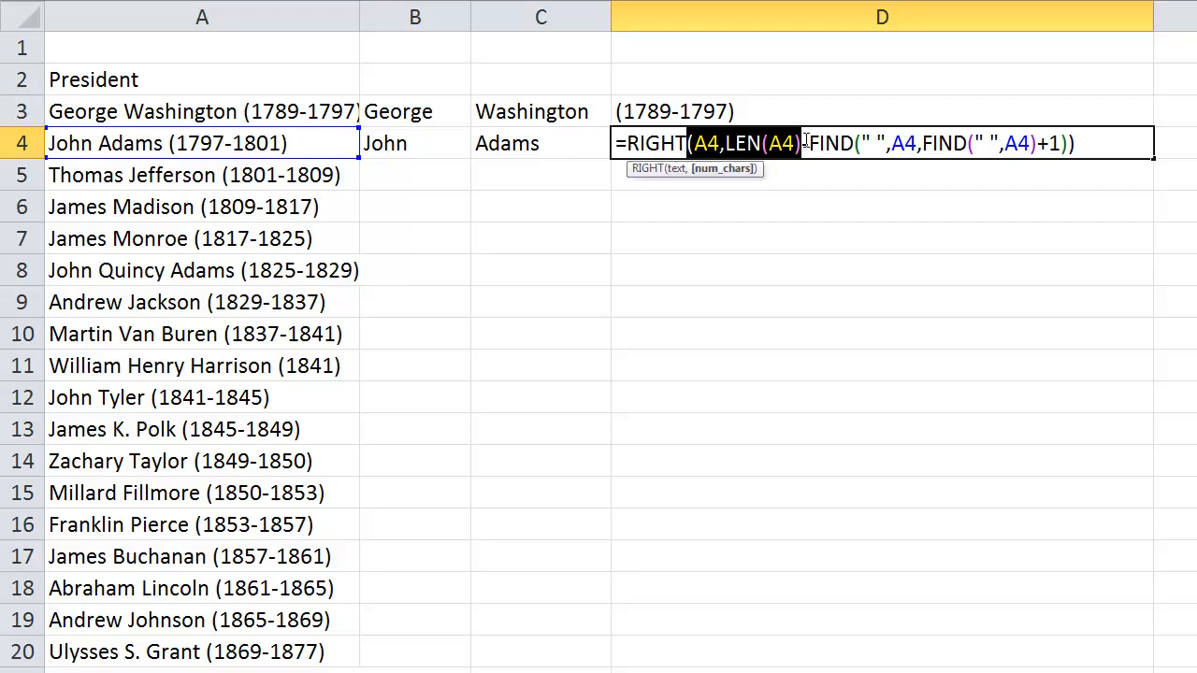
{"action": "left_click_drag", "start_coordinate": [805, 143], "coordinate": [986, 147]}
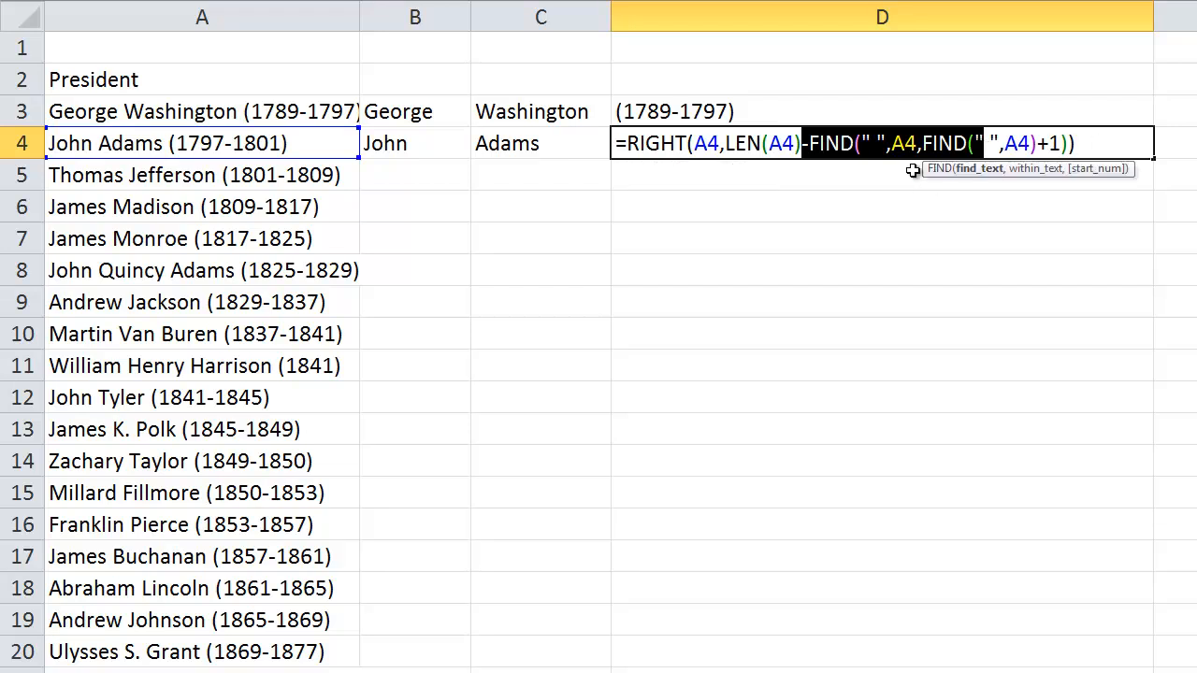
{"action": "key", "text": "Return"}
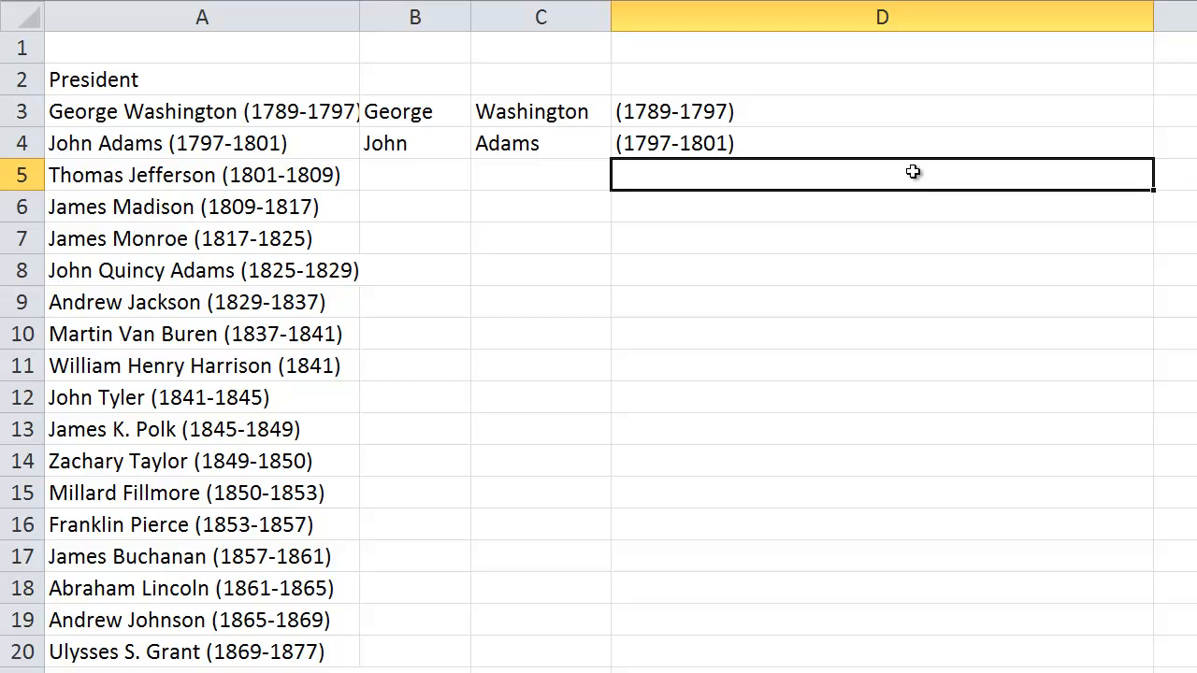
{"action": "left_click", "coordinate": [798, 141]}
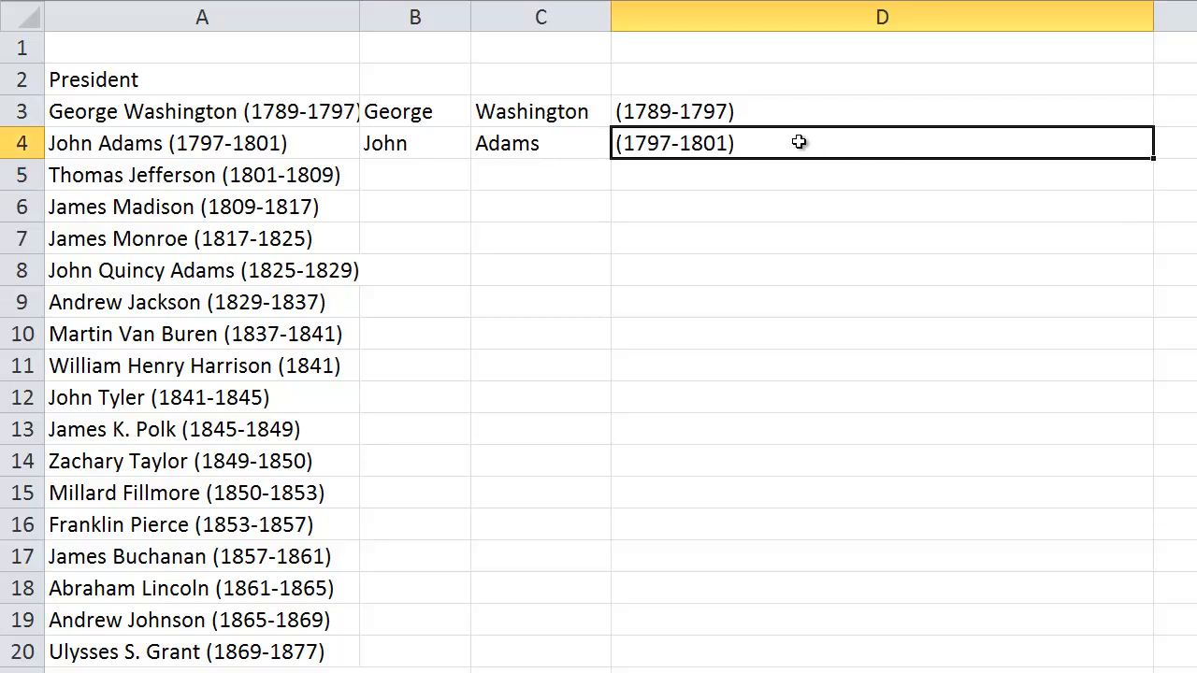
{"action": "key", "text": "F2"}
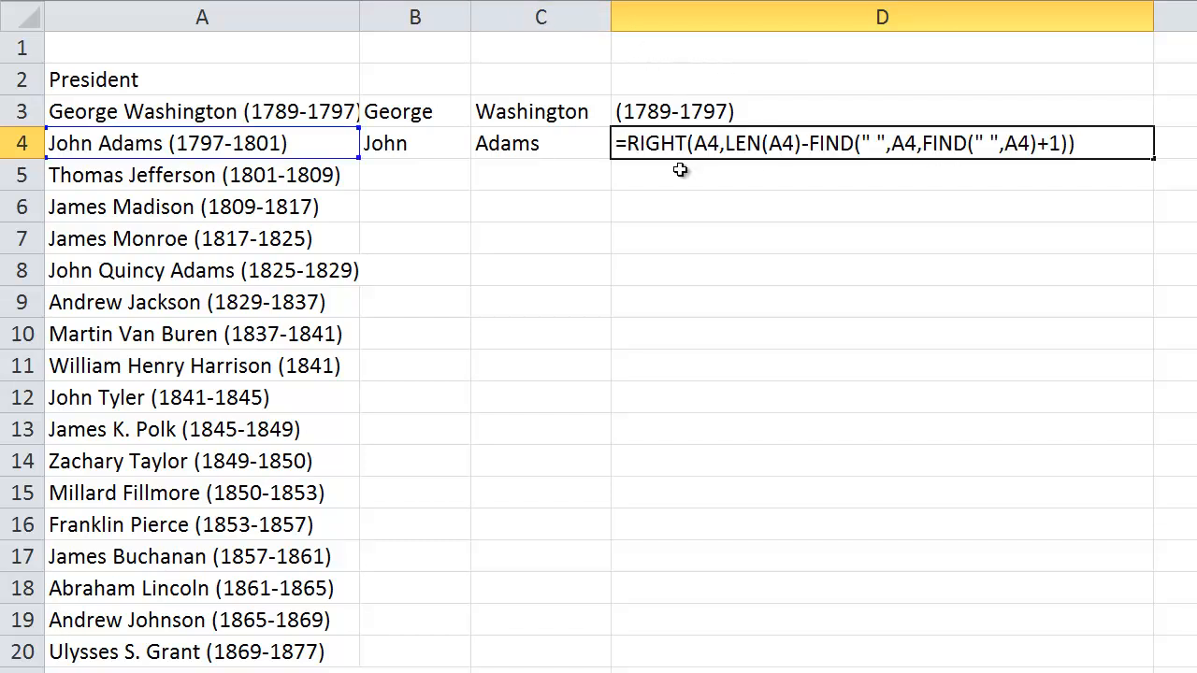
Widen column C and review the MID formula in C4, including its A4 text argument
{"action": "left_click", "coordinate": [542, 151]}
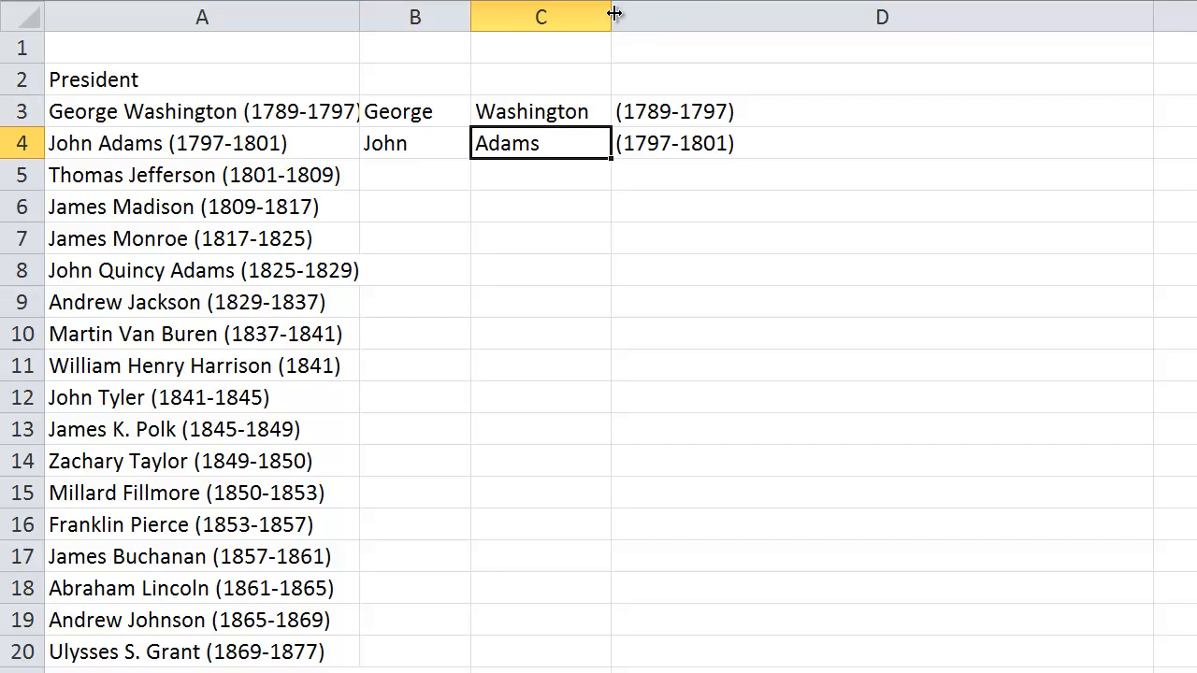
{"action": "left_click_drag", "start_coordinate": [614, 13], "coordinate": [957, 15]}
{"action": "key", "text": "F2"}
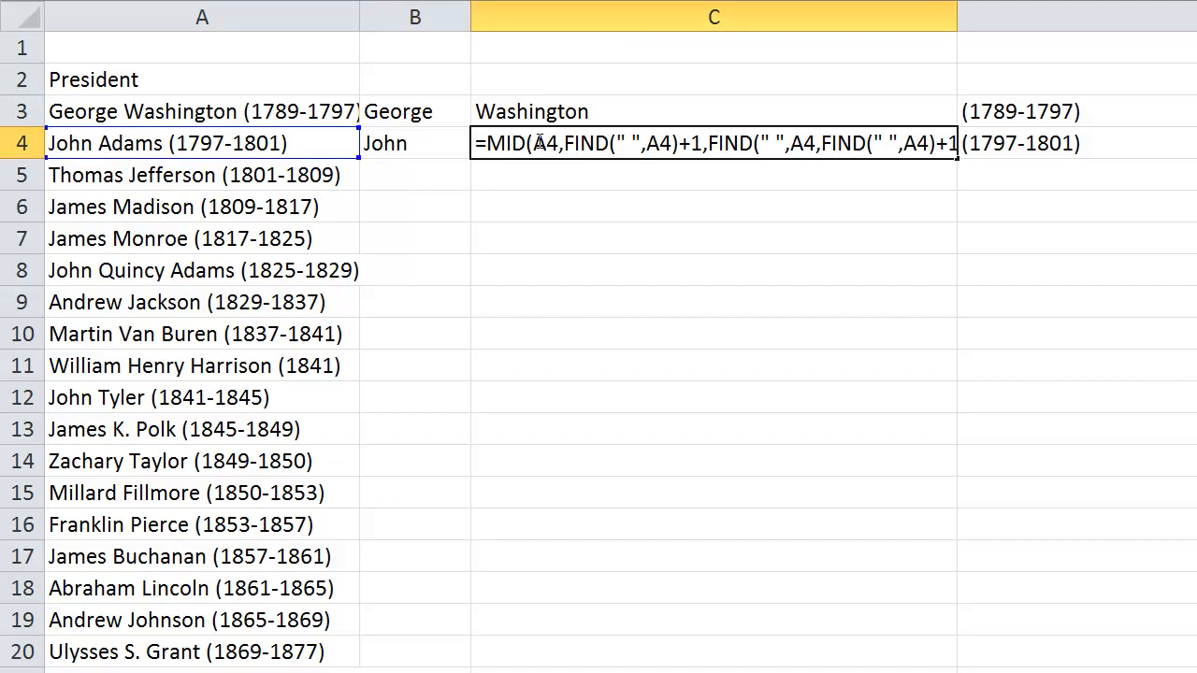
{"action": "left_click_drag", "start_coordinate": [532, 143], "coordinate": [559, 143]}
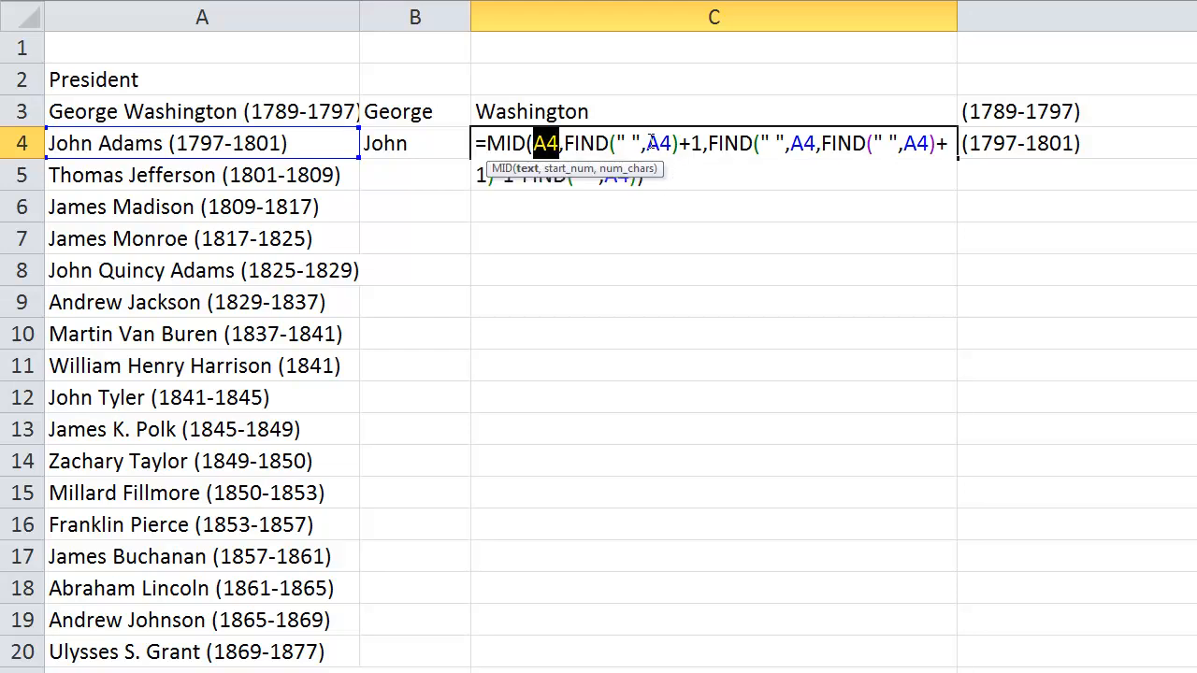
{"action": "key", "text": "Return"}
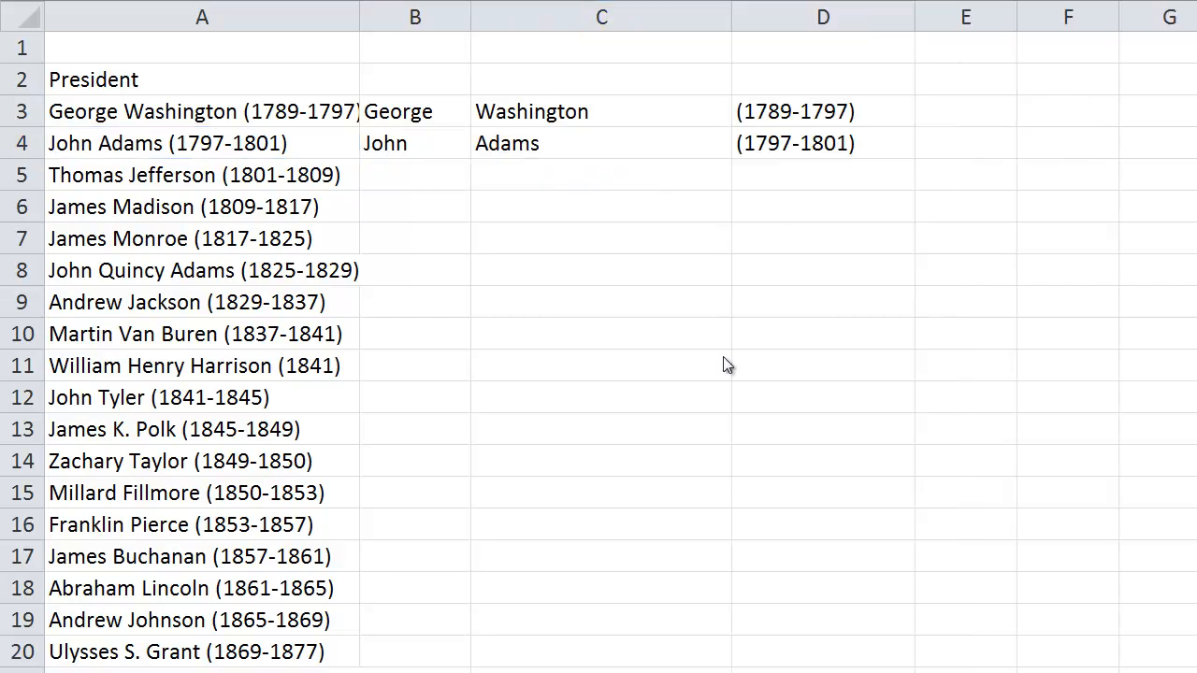
Fill the first-name, last-name and years formulas from B3:D3 down to row 7, and narrow column C
{"action": "left_click", "coordinate": [404, 111]}
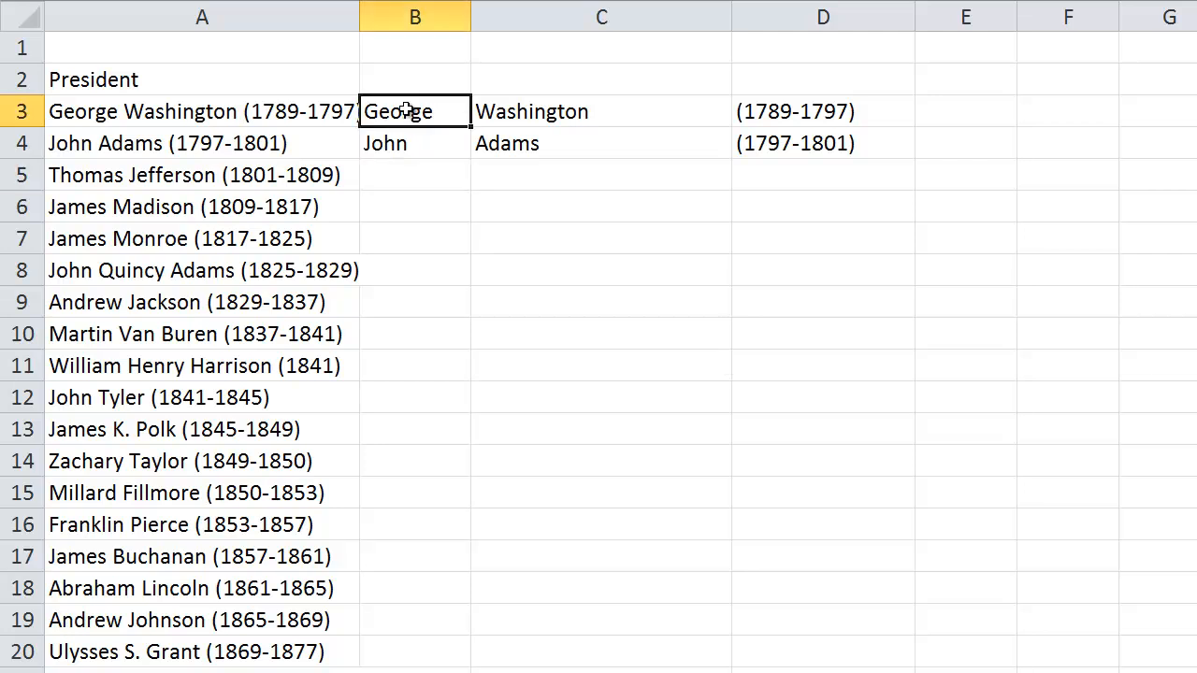
{"action": "left_click_drag", "start_coordinate": [405, 111], "coordinate": [822, 113]}
{"action": "left_click_drag", "start_coordinate": [915, 127], "coordinate": [900, 241]}
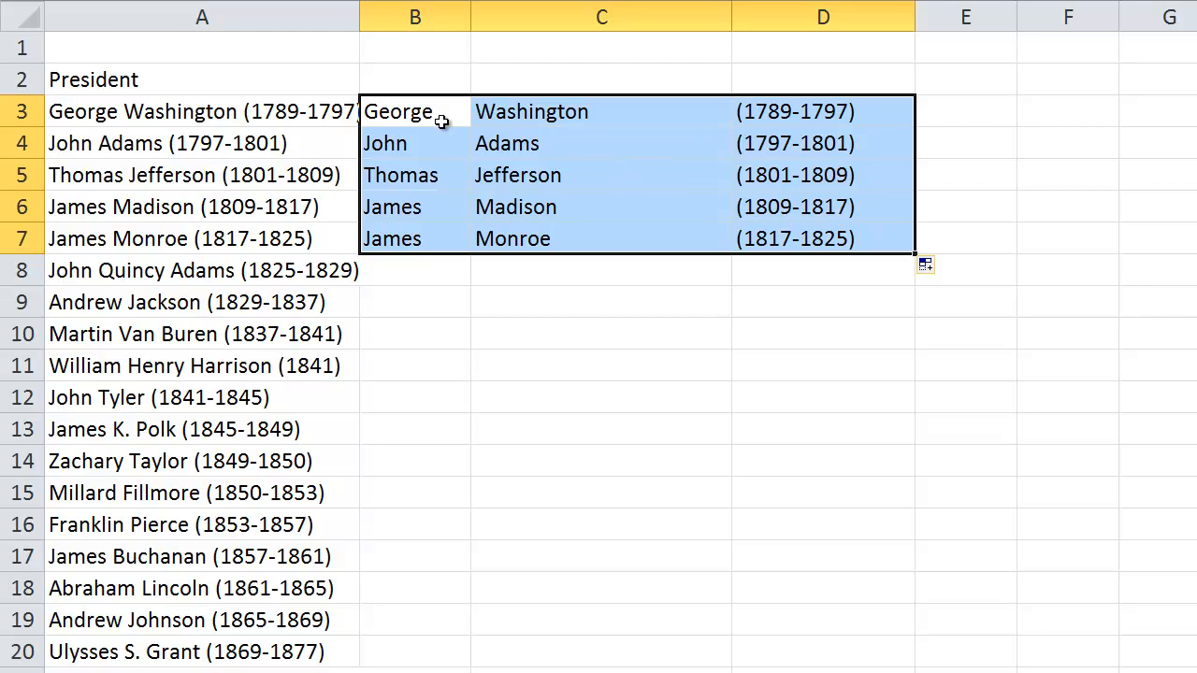
{"action": "left_click_drag", "start_coordinate": [731, 16], "coordinate": [644, 16]}
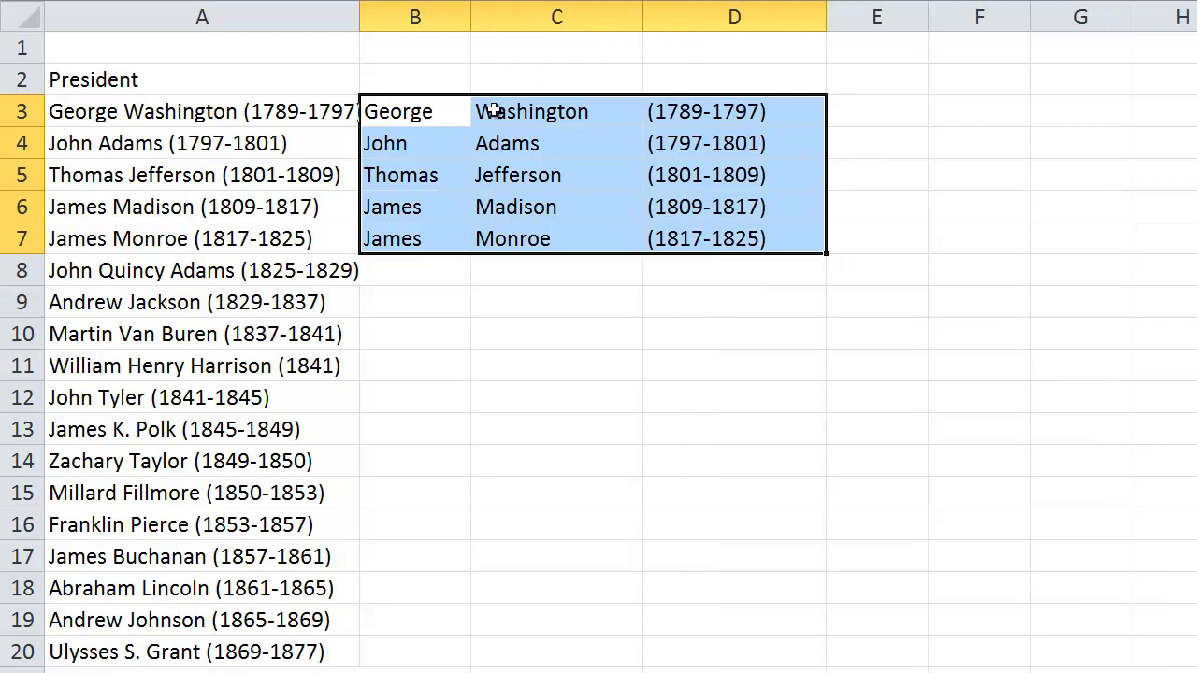
{"action": "left_click", "coordinate": [94, 112]}
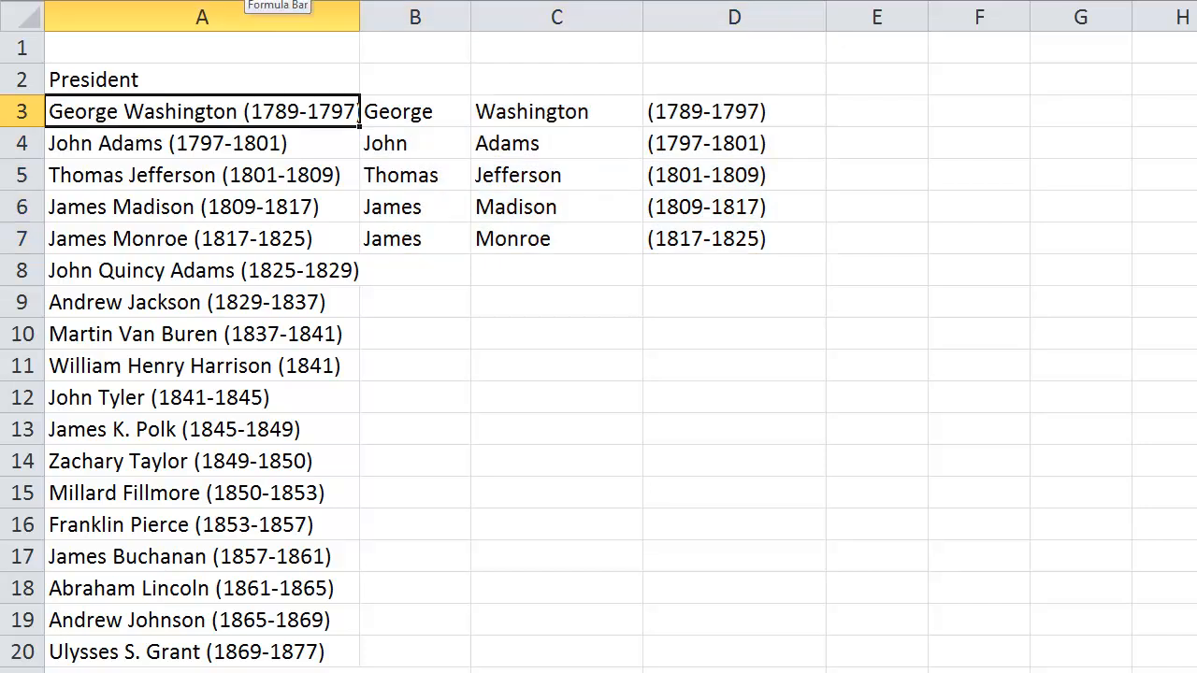
{"action": "left_click", "coordinate": [245, 0]}
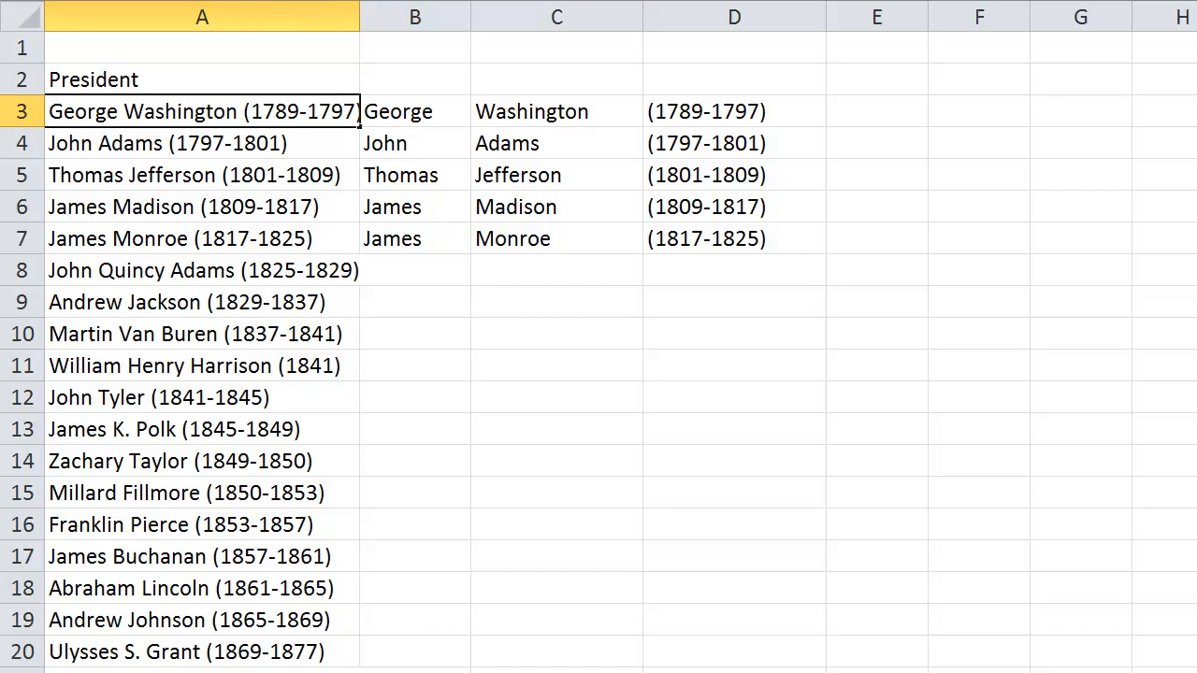
{"action": "type", "text": "888 Wash"}
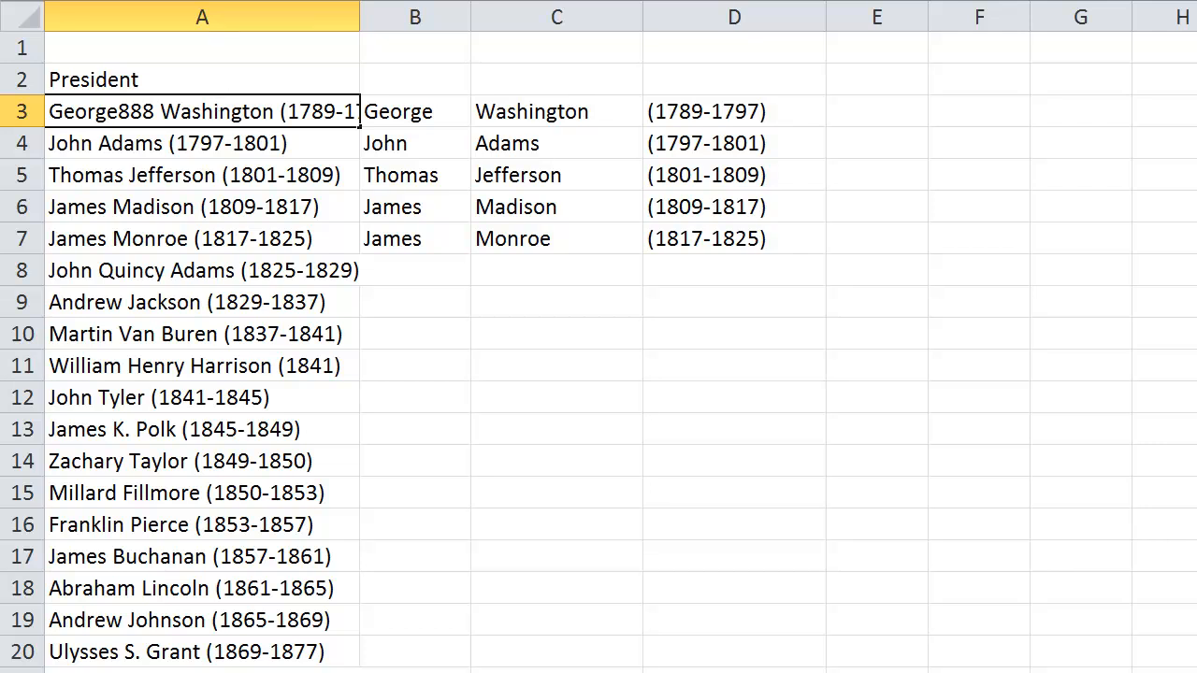
{"action": "type", "text": "777"}
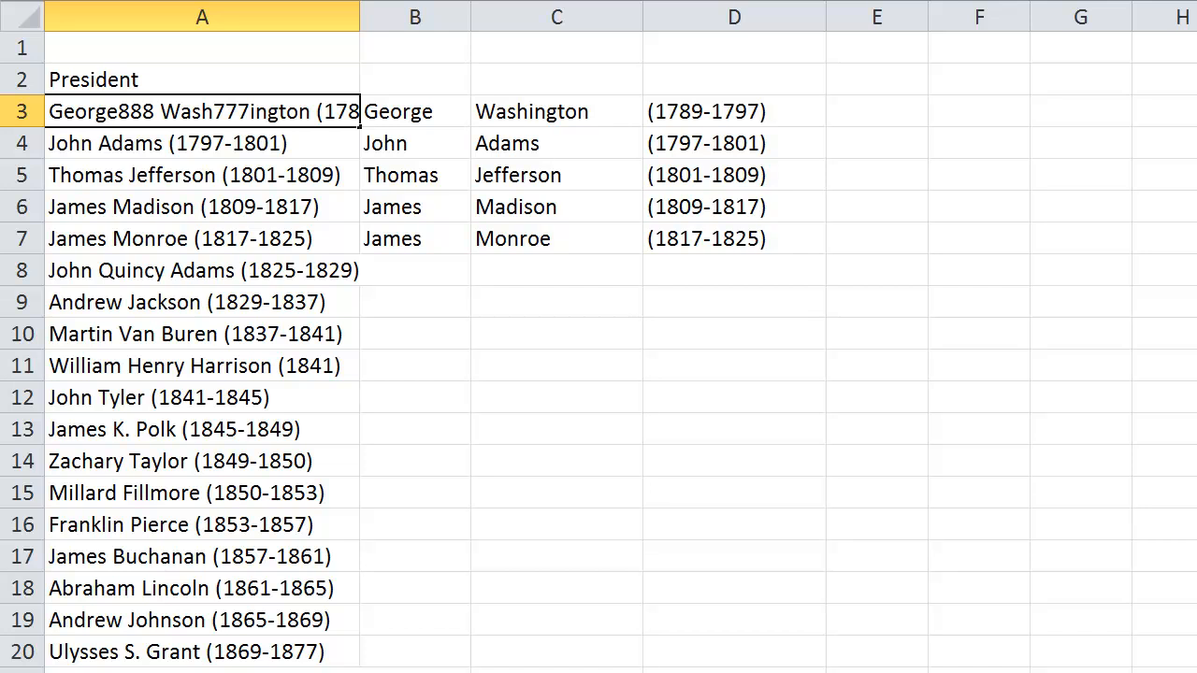
{"action": "key", "text": "End"}
{"action": "key", "text": "Left"}
{"action": "type", "text": "000"}
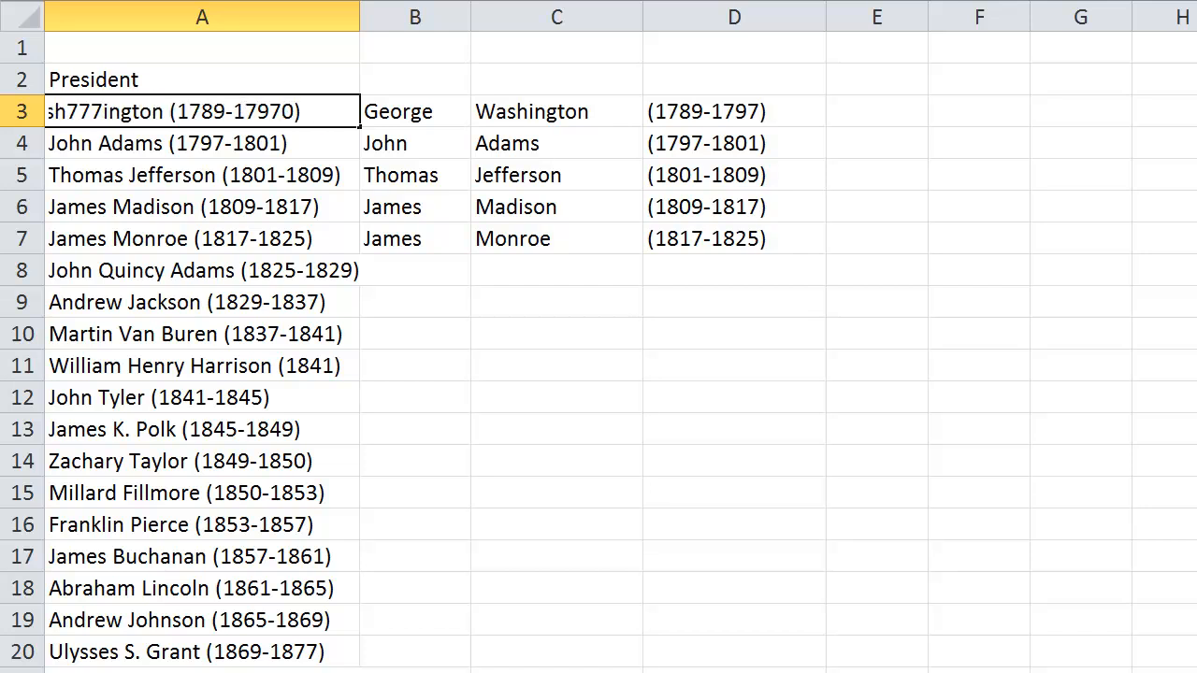
{"action": "key", "text": "Return"}
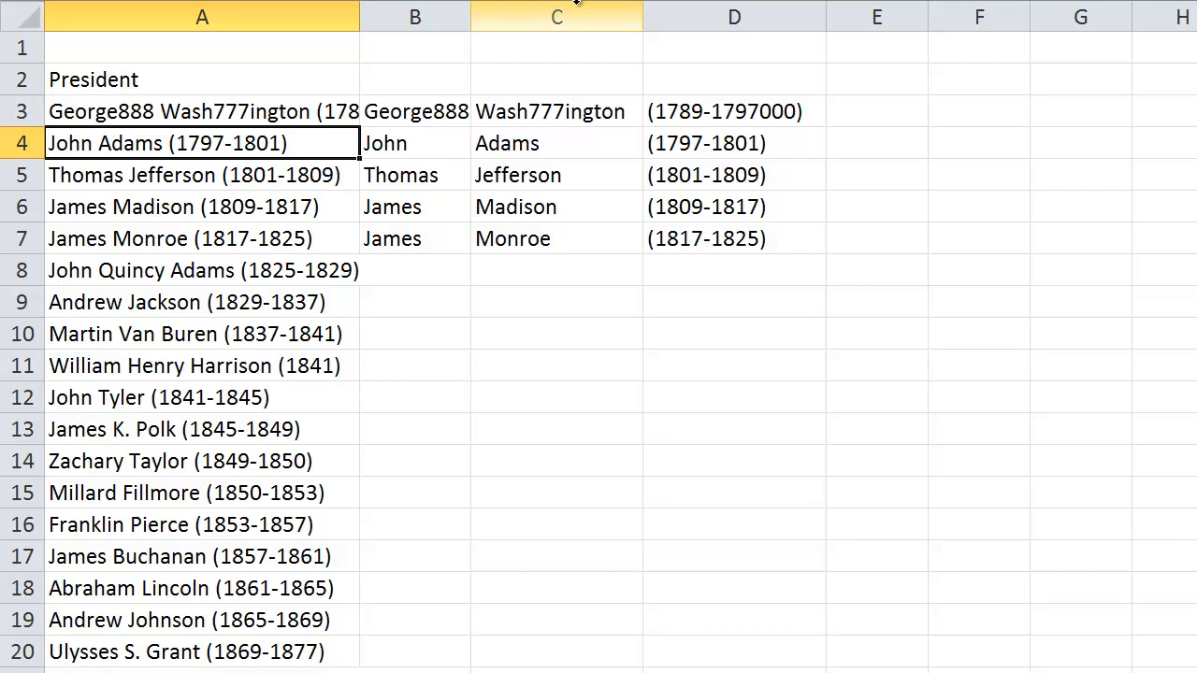
Widen columns B and C slightly so the longer extracted names fit
{"action": "left_click_drag", "start_coordinate": [474, 14], "coordinate": [513, 14]}
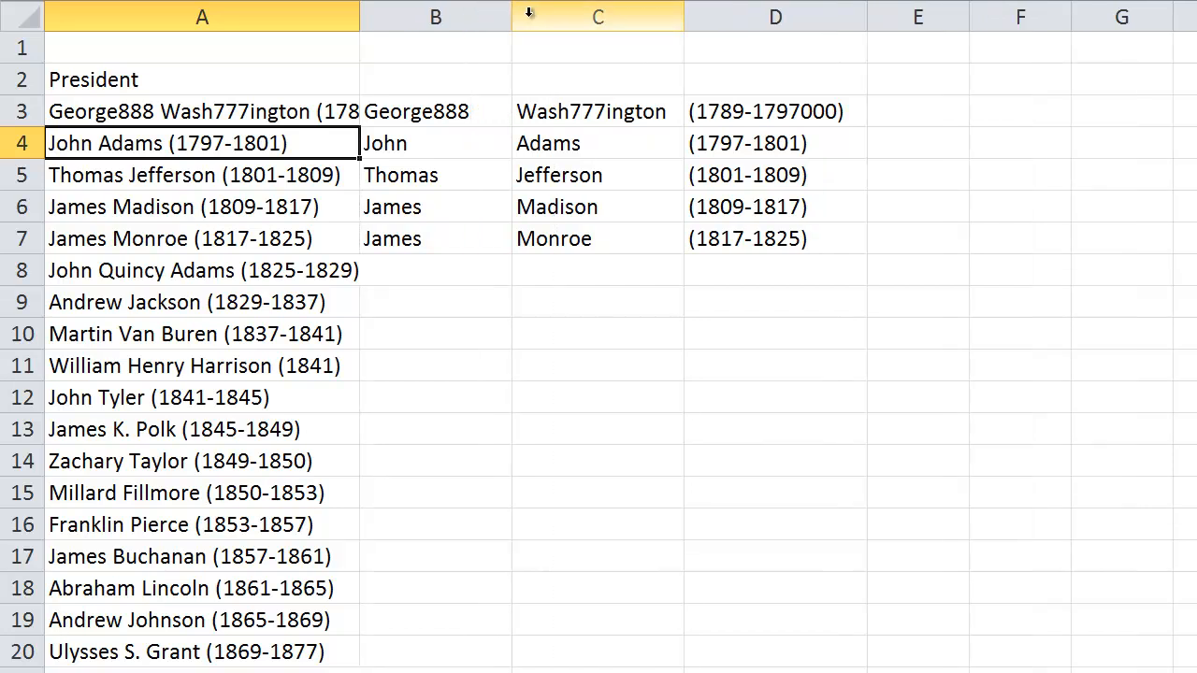
{"action": "left_click_drag", "start_coordinate": [687, 14], "coordinate": [701, 15]}
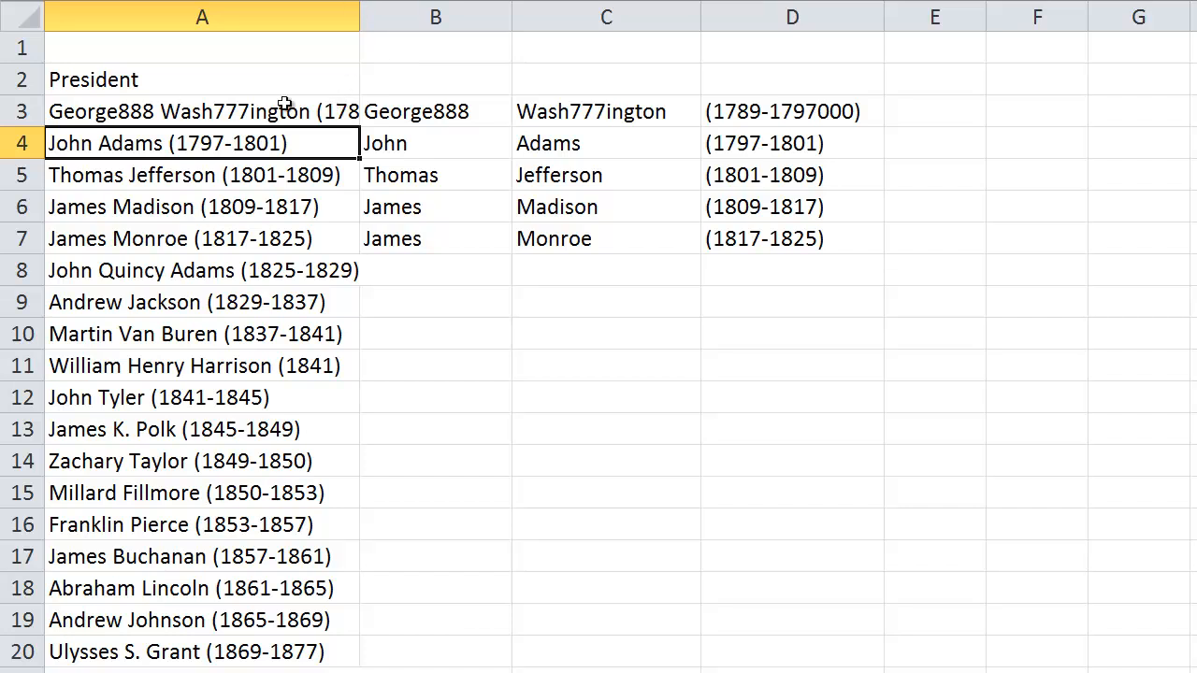
Remove the added test digits 888, 777 and 000 from A3, restoring George Washington (1789-1797)
{"action": "left_click", "coordinate": [134, 107]}
{"action": "left_click", "coordinate": [267, 1]}
{"action": "key", "text": "Delete"}
{"action": "key", "text": "Delete"}
{"action": "key", "text": "Delete"}
{"action": "key", "text": "Delete"}
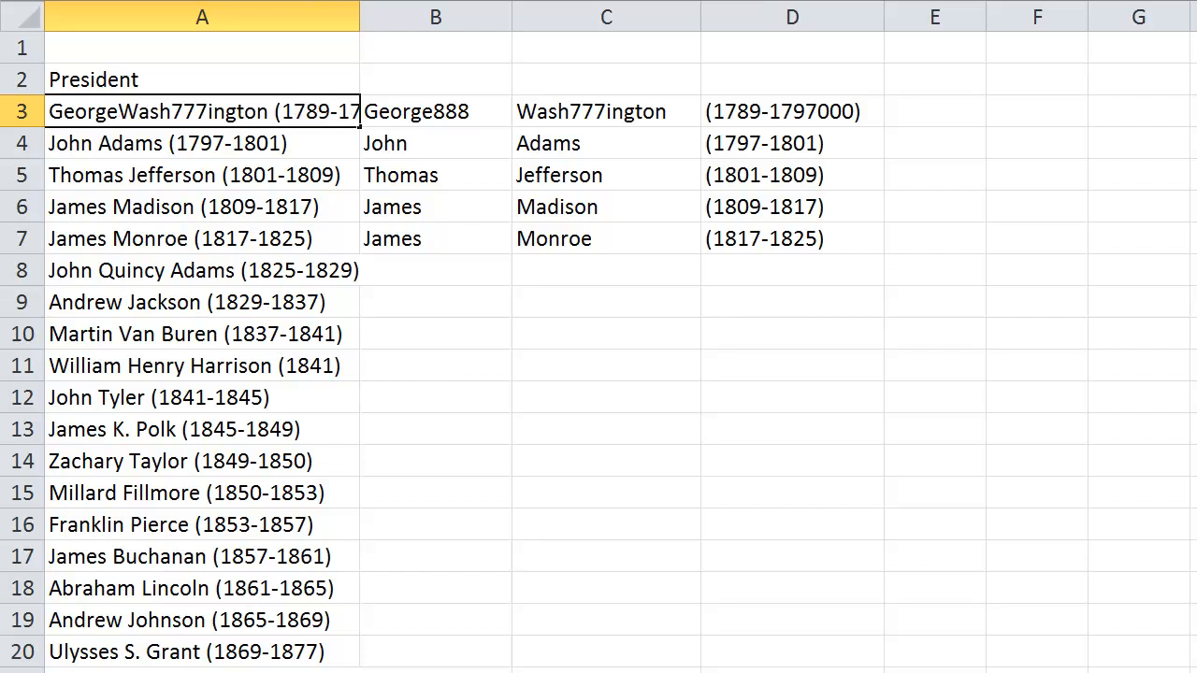
{"action": "key", "text": "Delete"}
{"action": "key", "text": "Delete"}
{"action": "key", "text": "Delete"}
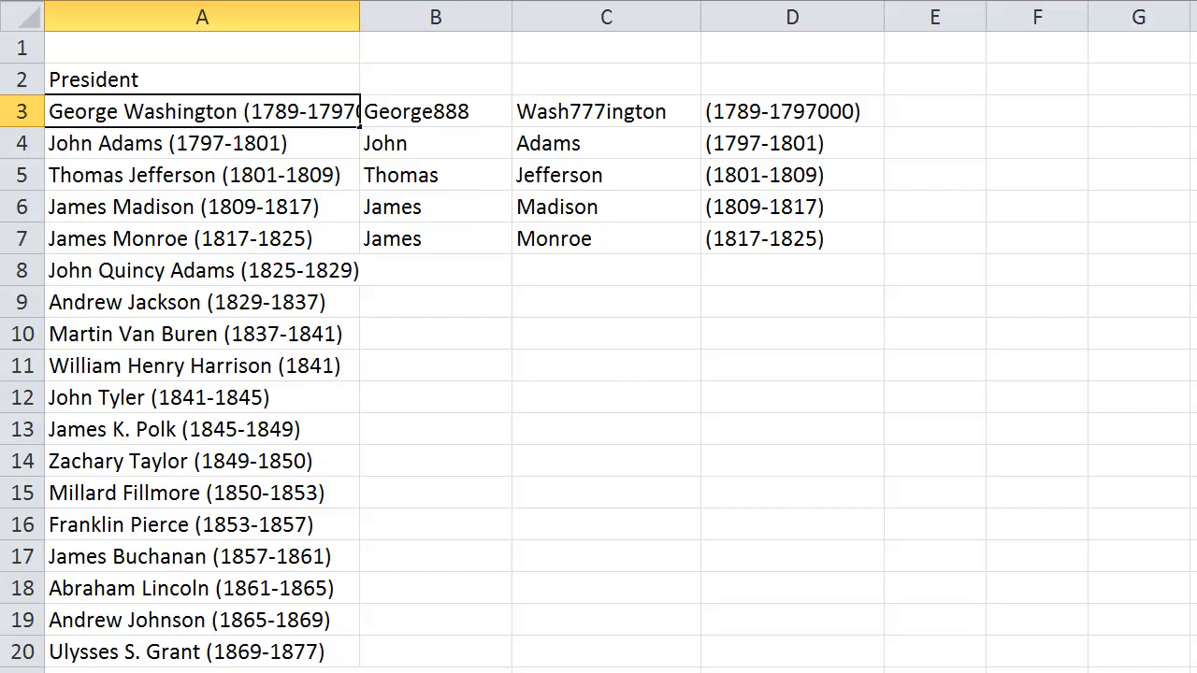
{"action": "key", "text": "Delete"}
{"action": "key", "text": "Delete"}
{"action": "key", "text": "Delete"}
{"action": "key", "text": "Return"}
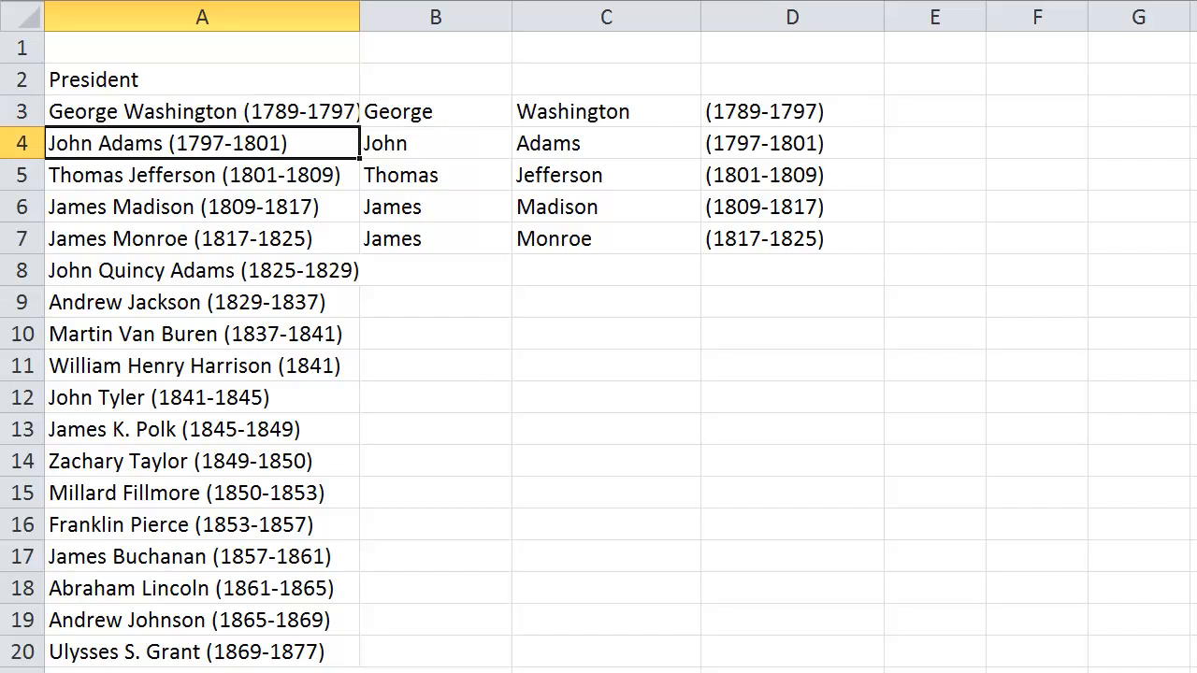